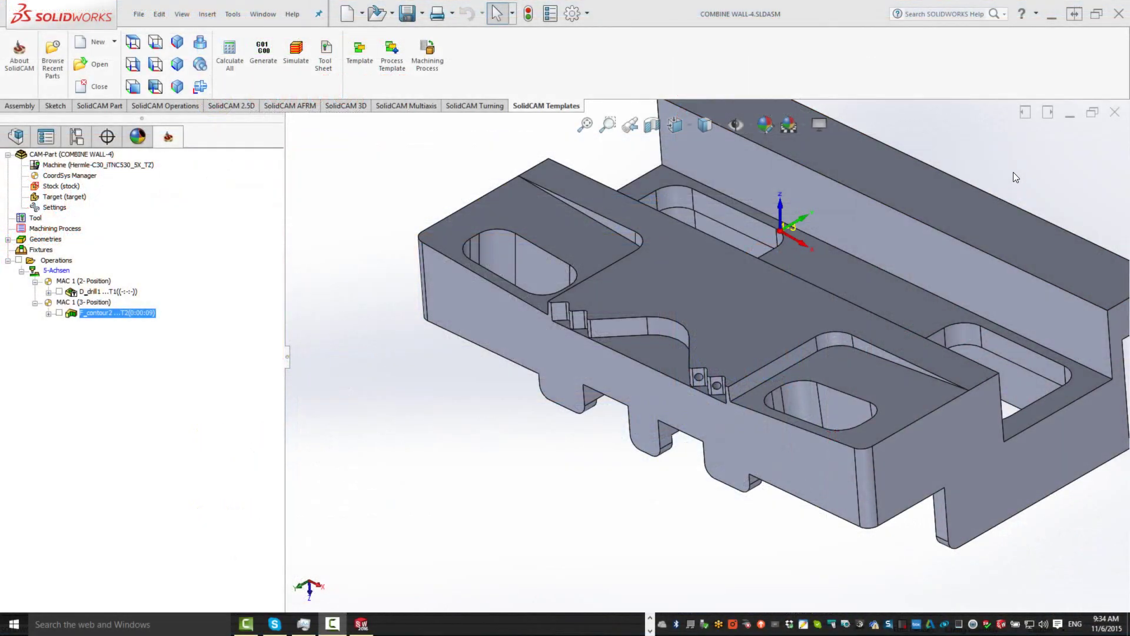
- Display the toolpath of the F_contour2 operation and inspect it over the sloped face from several angles
{"action": "key", "text": "f"}
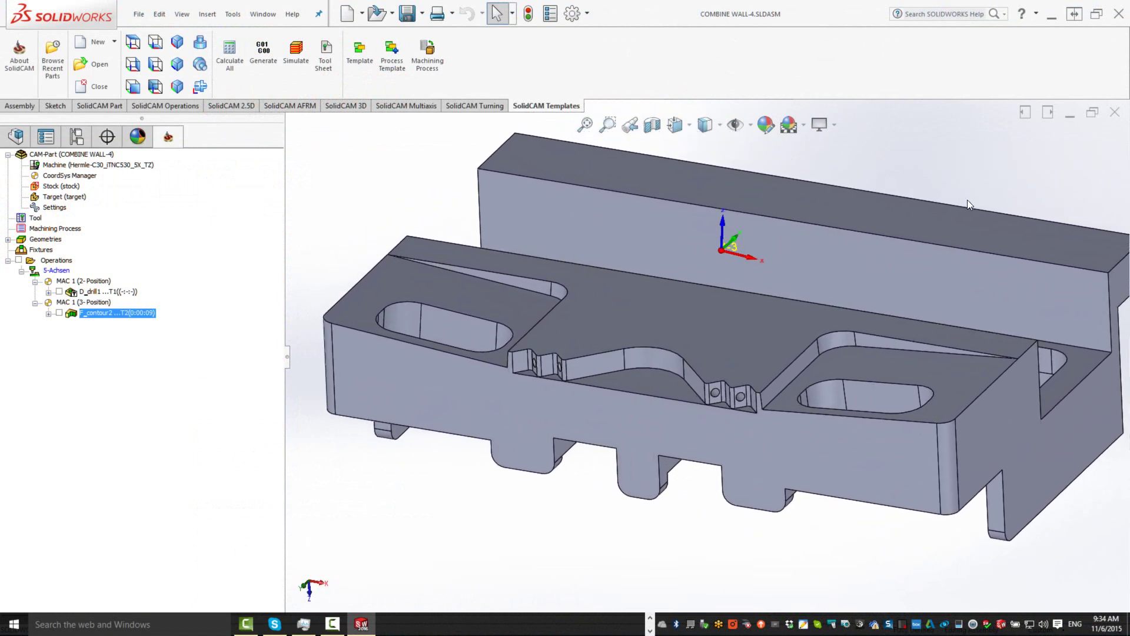
{"action": "left_click", "coordinate": [58, 313]}
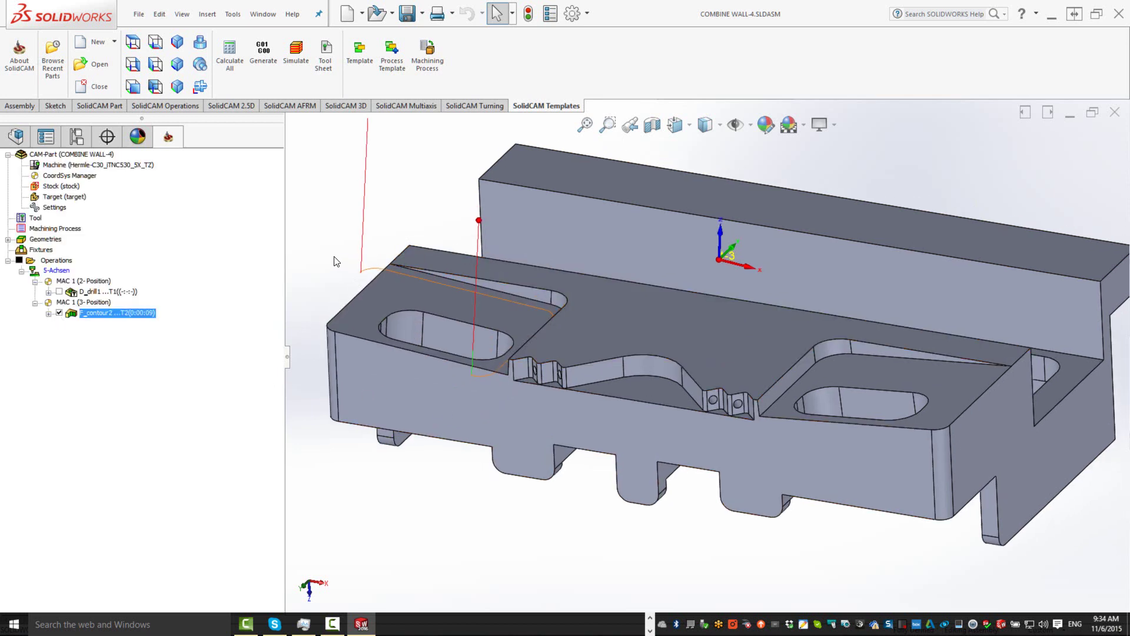
{"action": "left_click", "coordinate": [157, 89]}
{"action": "scroll", "coordinate": [677, 276], "scroll_direction": "down", "scroll_amount": 4}
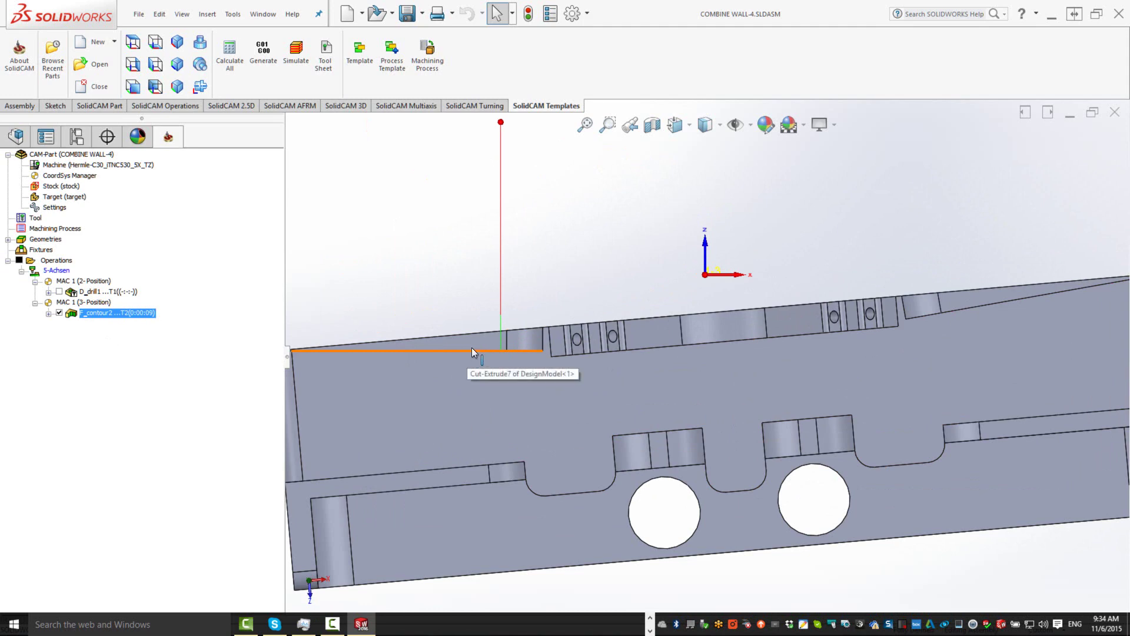
{"action": "middle_click_drag", "start_coordinate": [792, 254], "coordinate": [920, 265]}
{"action": "key", "text": "Down"}
{"action": "key", "text": "Down"}
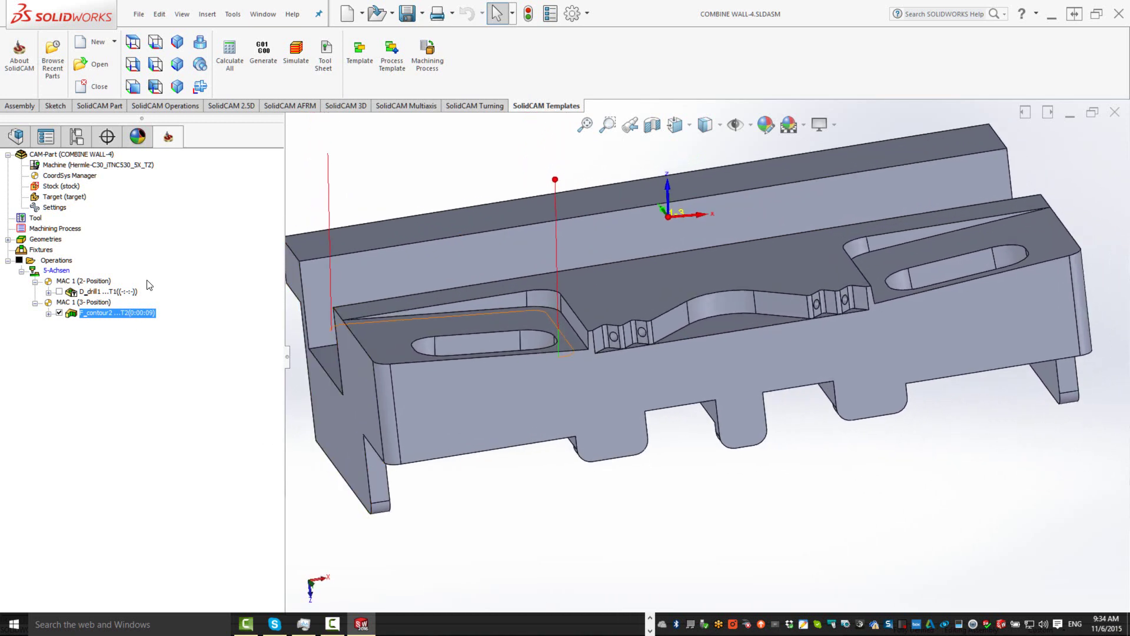
- Simulate the F_contour2 operation move by move to the end of its toolpath, then exit the simulation
{"action": "left_click", "coordinate": [298, 66]}
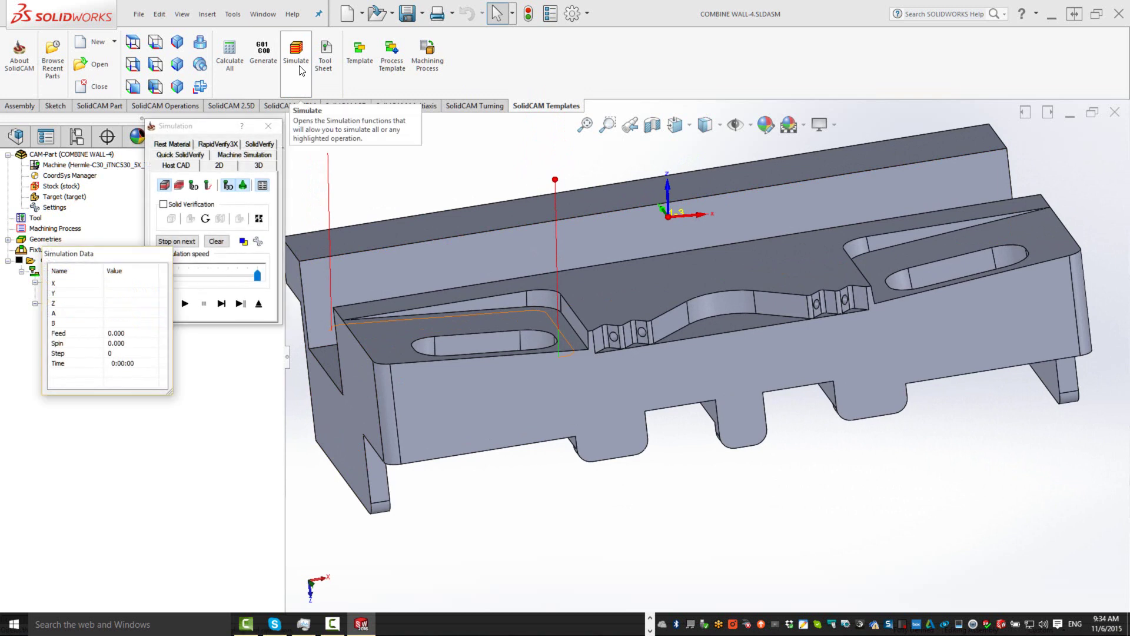
{"action": "left_click", "coordinate": [227, 304]}
{"action": "left_click", "coordinate": [227, 306]}
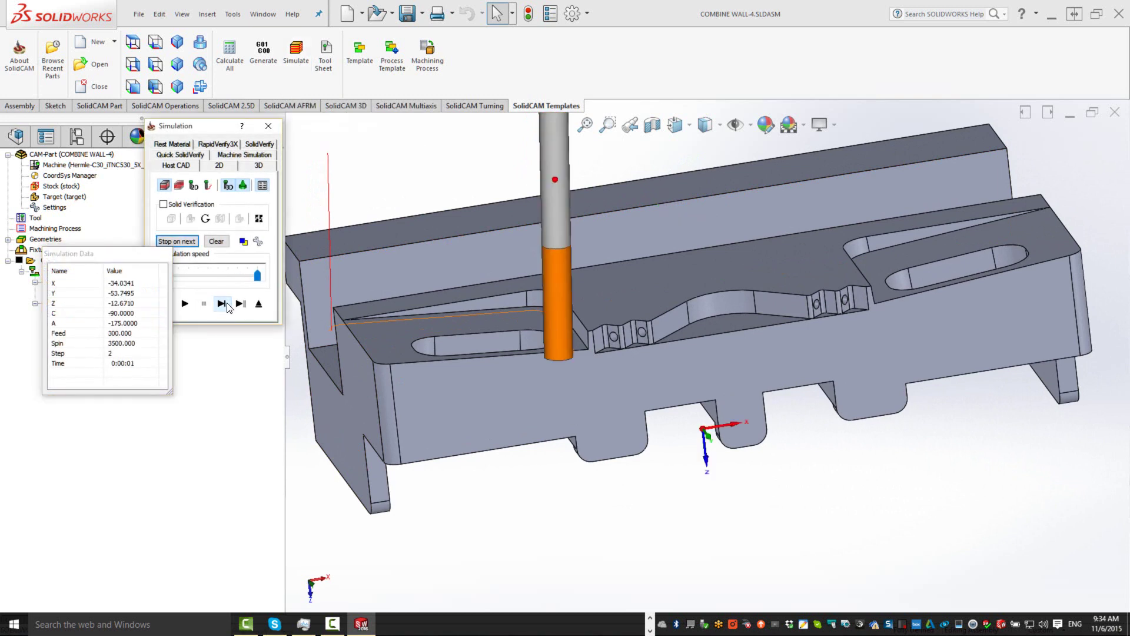
{"action": "left_click", "coordinate": [227, 306]}
{"action": "left_click", "coordinate": [228, 306]}
{"action": "left_click", "coordinate": [227, 306]}
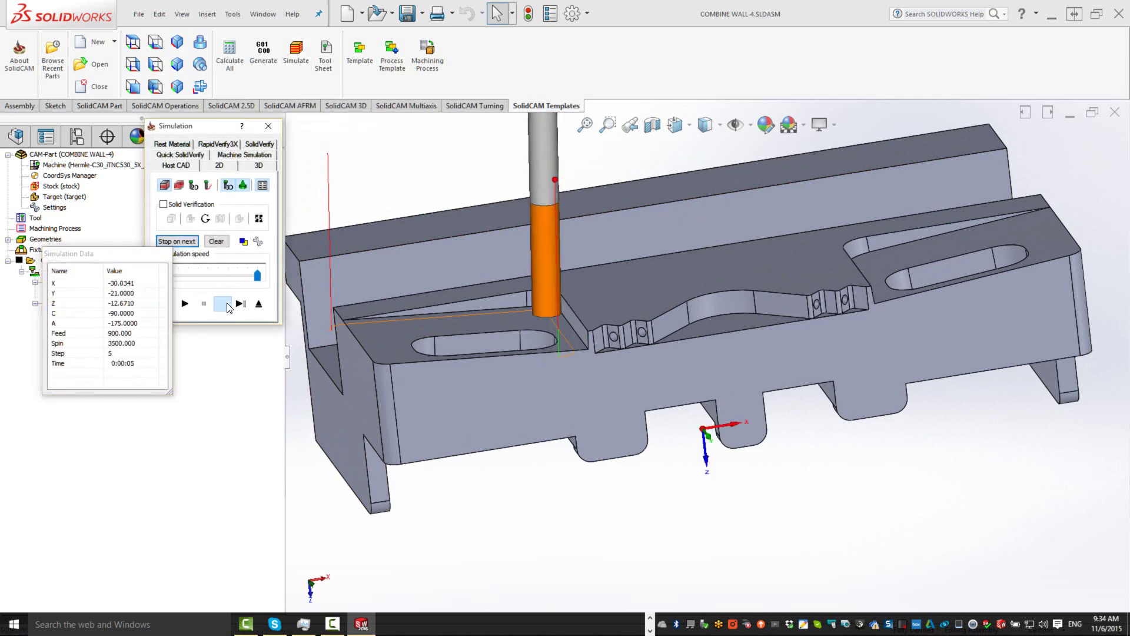
{"action": "left_click", "coordinate": [221, 303]}
{"action": "left_click", "coordinate": [221, 304]}
{"action": "left_click", "coordinate": [227, 303]}
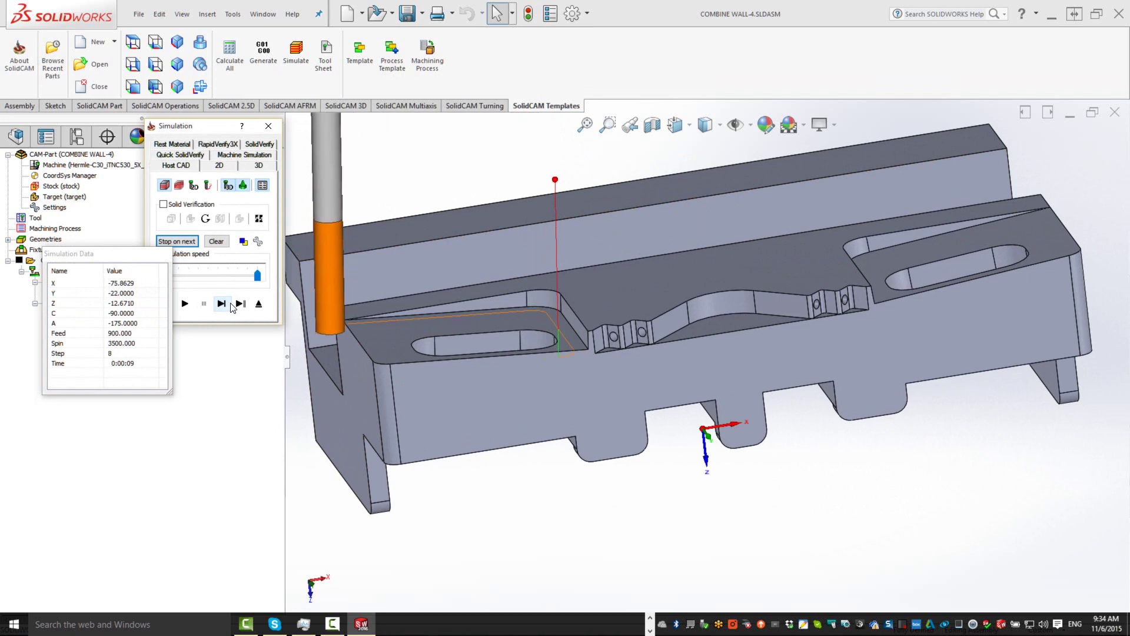
{"action": "left_click", "coordinate": [258, 303]}
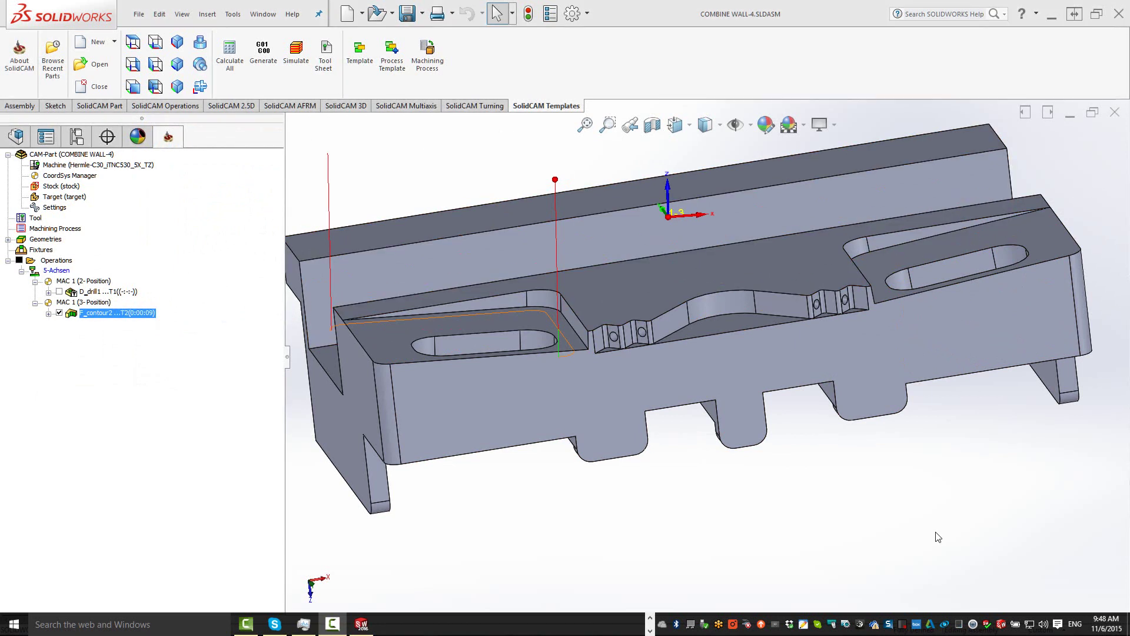
{"action": "key", "text": "Right"}
{"action": "key", "text": "Right"}
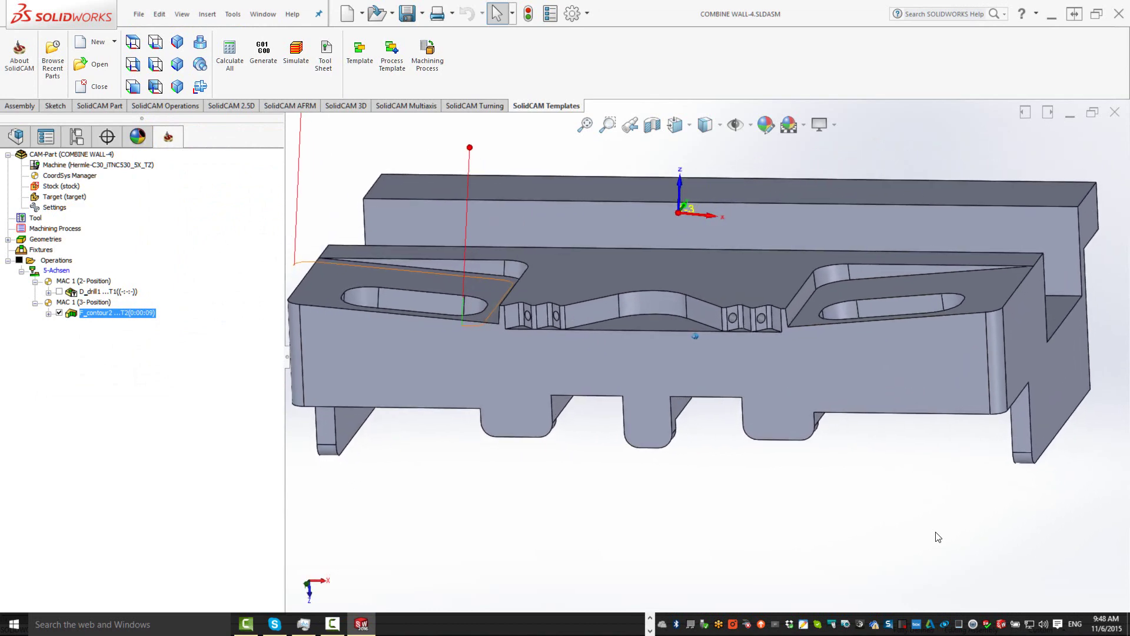
{"action": "key", "text": "ctrl+Down"}
{"action": "key", "text": "ctrl+Down"}
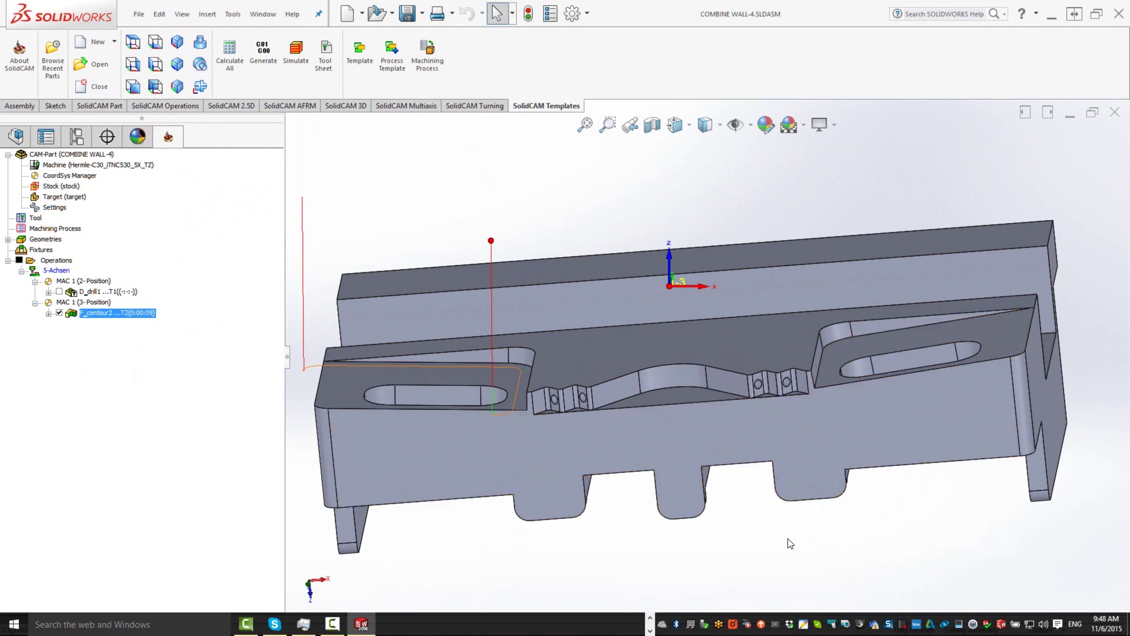
{"action": "key", "text": "Up"}
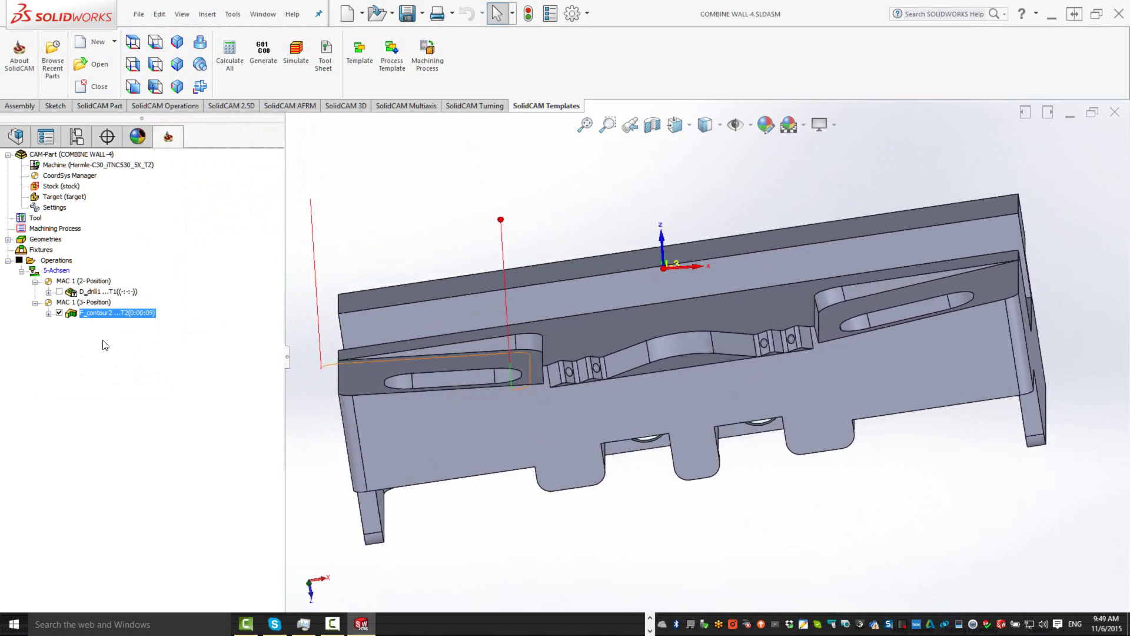
- Start mirroring the F_contour2 operation as a new operation at the current tree position, with MAC 1 (1- Position) as the mirror reference
{"action": "right_click", "coordinate": [108, 320]}
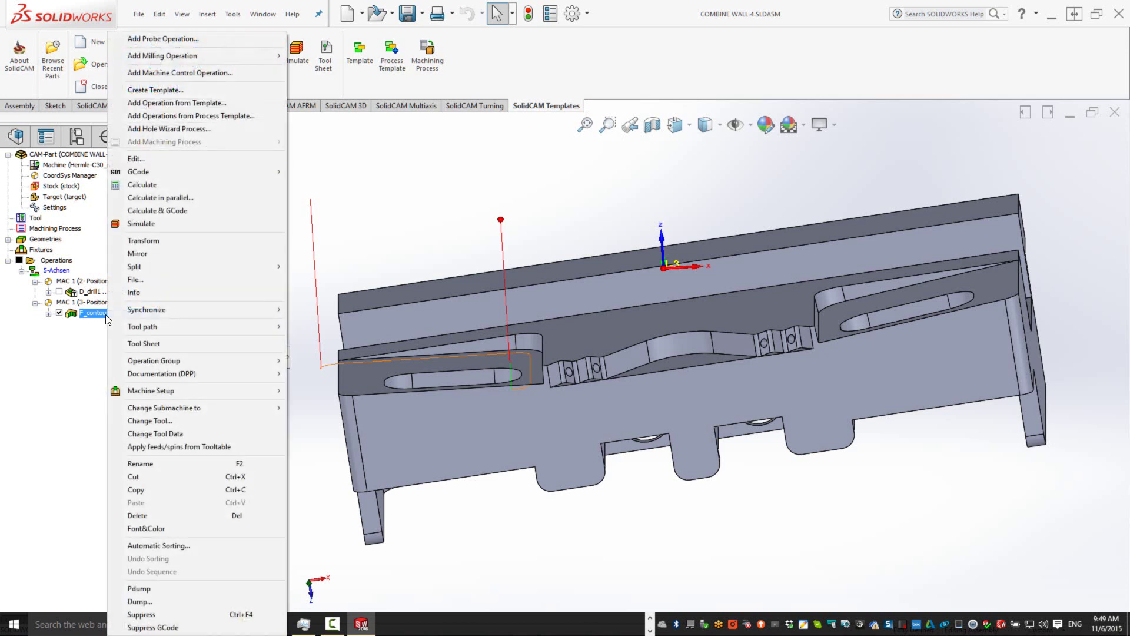
{"action": "left_click", "coordinate": [149, 253]}
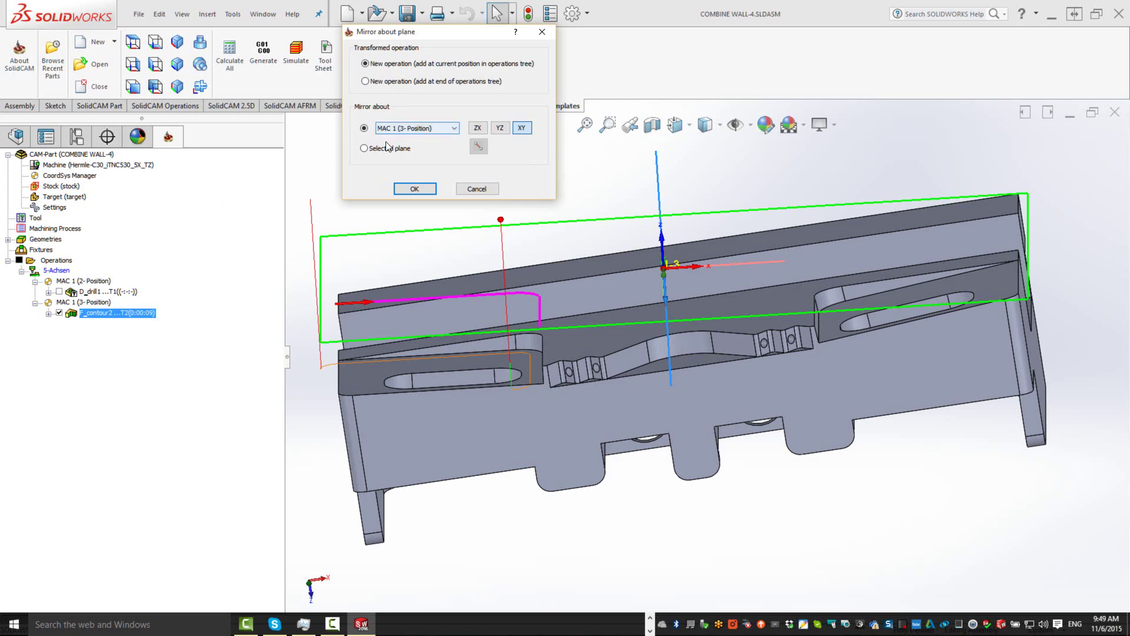
{"action": "scroll", "coordinate": [634, 232], "scroll_direction": "up", "scroll_amount": 2}
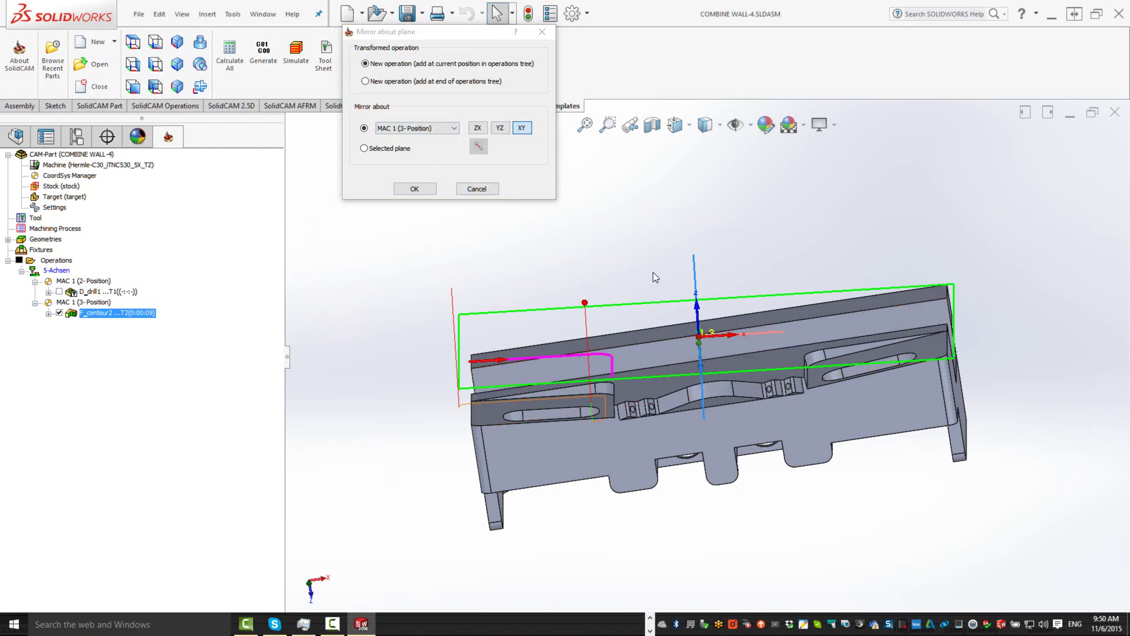
{"action": "key", "text": "Up"}
{"action": "key", "text": "Up"}
{"action": "key", "text": "Up"}
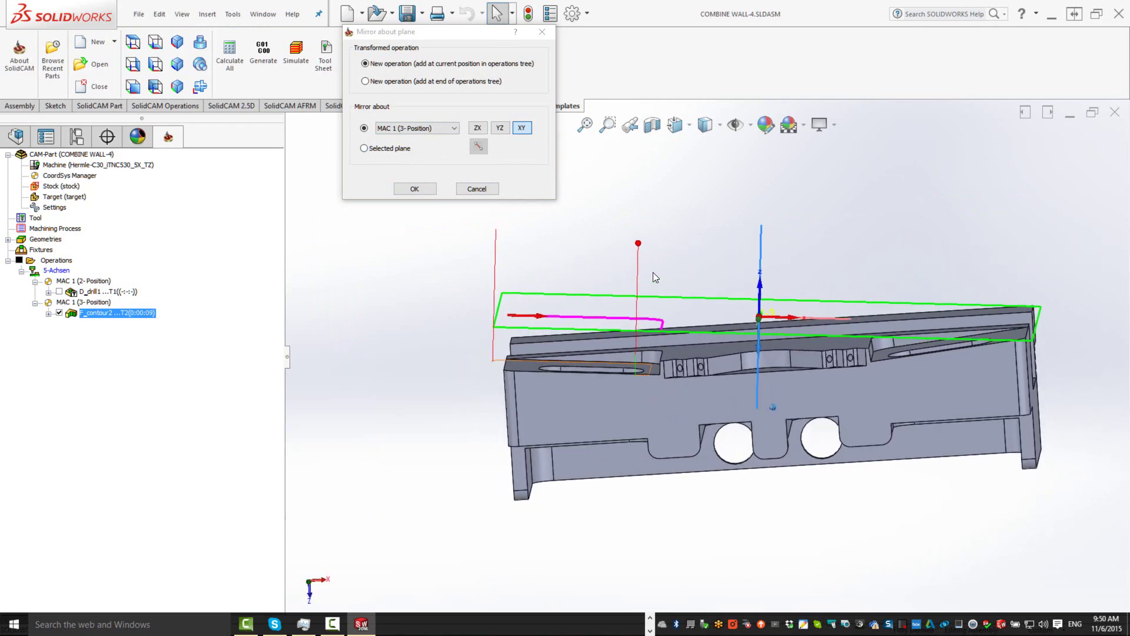
{"action": "scroll", "coordinate": [653, 273], "scroll_direction": "down", "scroll_amount": 1}
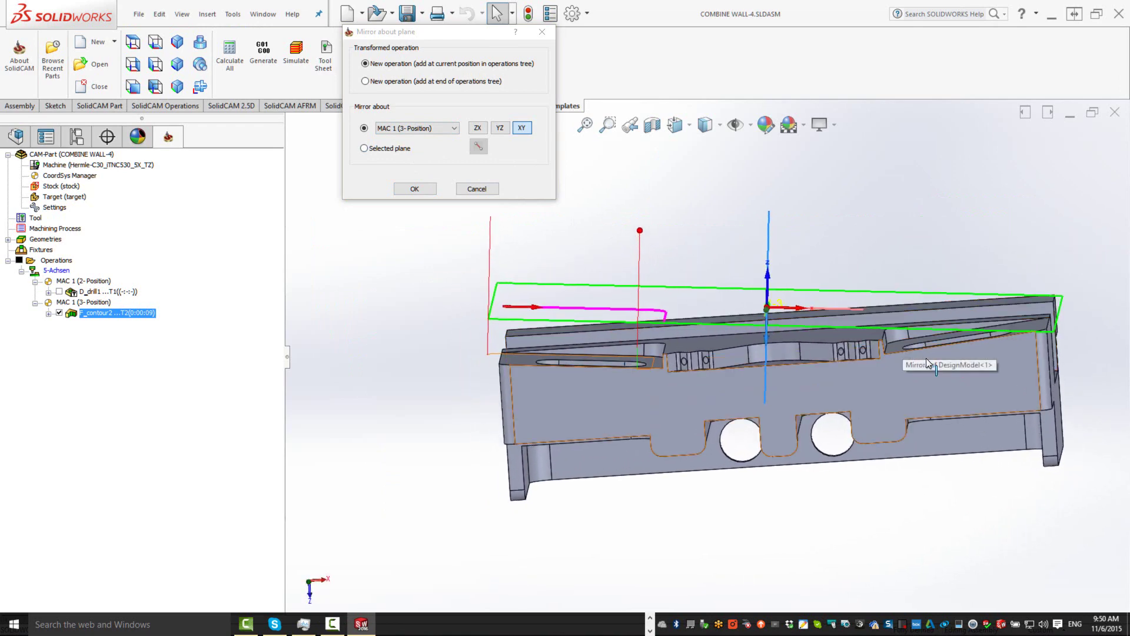
{"action": "mouse_move", "coordinate": [888, 272]}
{"action": "middle_mouse_down"}
{"action": "mouse_move", "coordinate": [810, 222]}
{"action": "mouse_move", "coordinate": [782, 243]}
{"action": "mouse_move", "coordinate": [766, 235]}
{"action": "middle_mouse_up"}
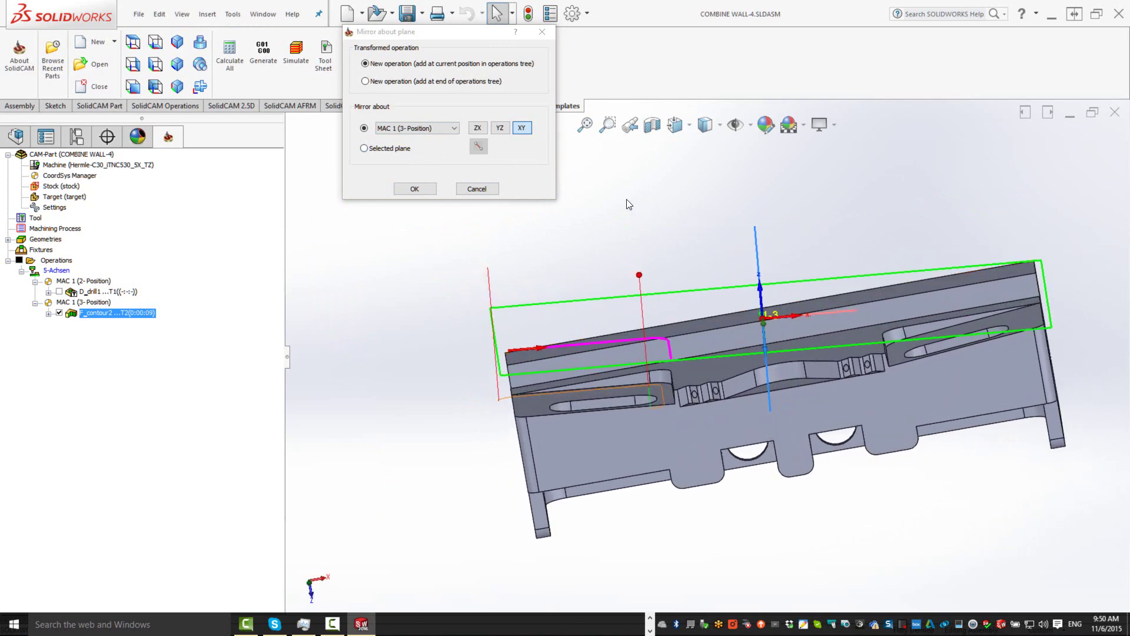
{"action": "left_click", "coordinate": [440, 131]}
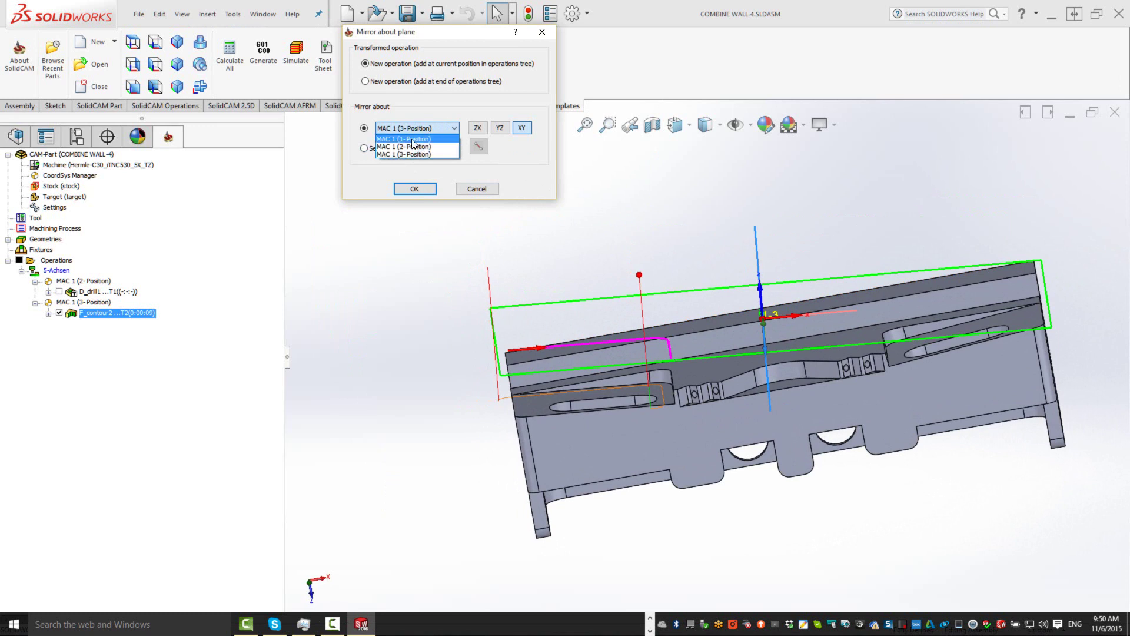
{"action": "left_click", "coordinate": [411, 139]}
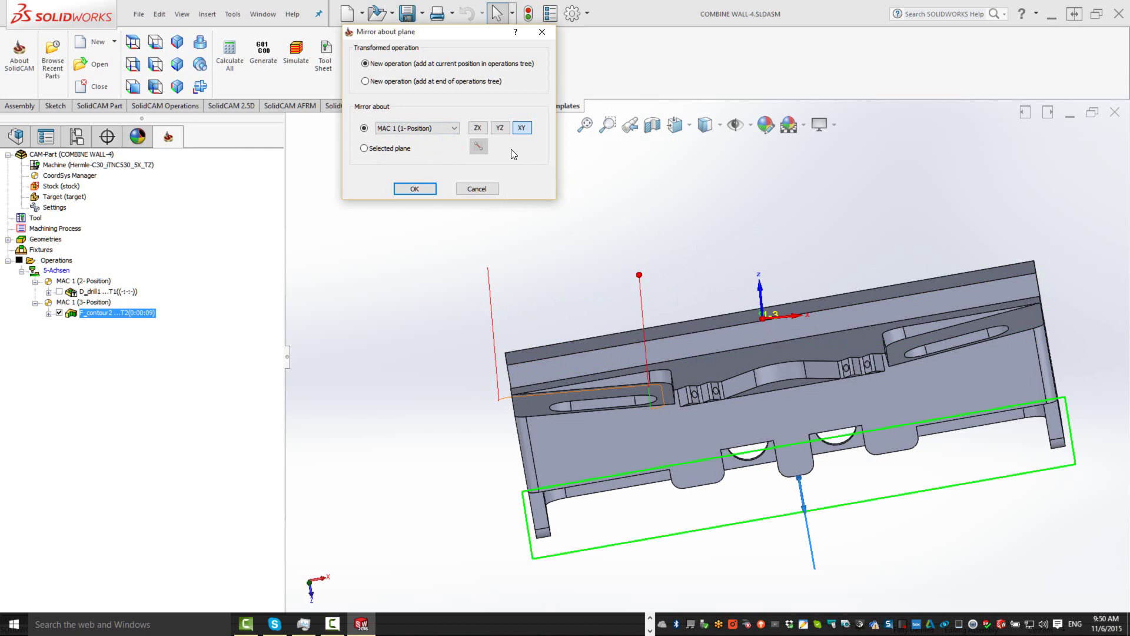
- Compare the mirror plane previews, choose the YZ plane, and create the mirrored F_contour2 operation
{"action": "left_click", "coordinate": [521, 128]}
{"action": "left_click", "coordinate": [501, 128]}
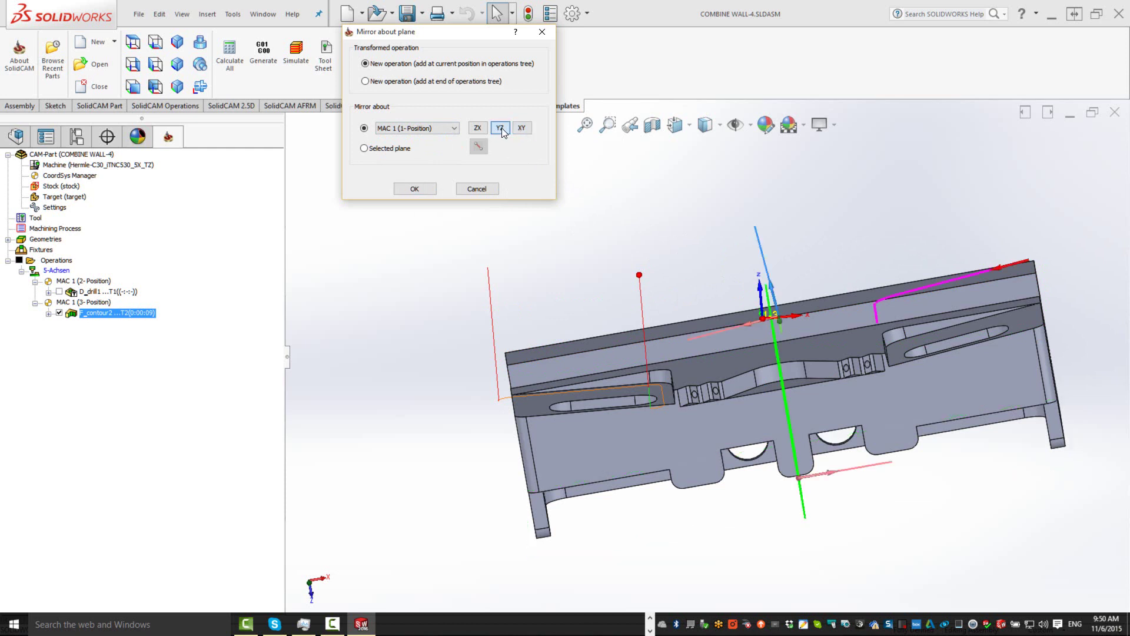
{"action": "left_click", "coordinate": [478, 128]}
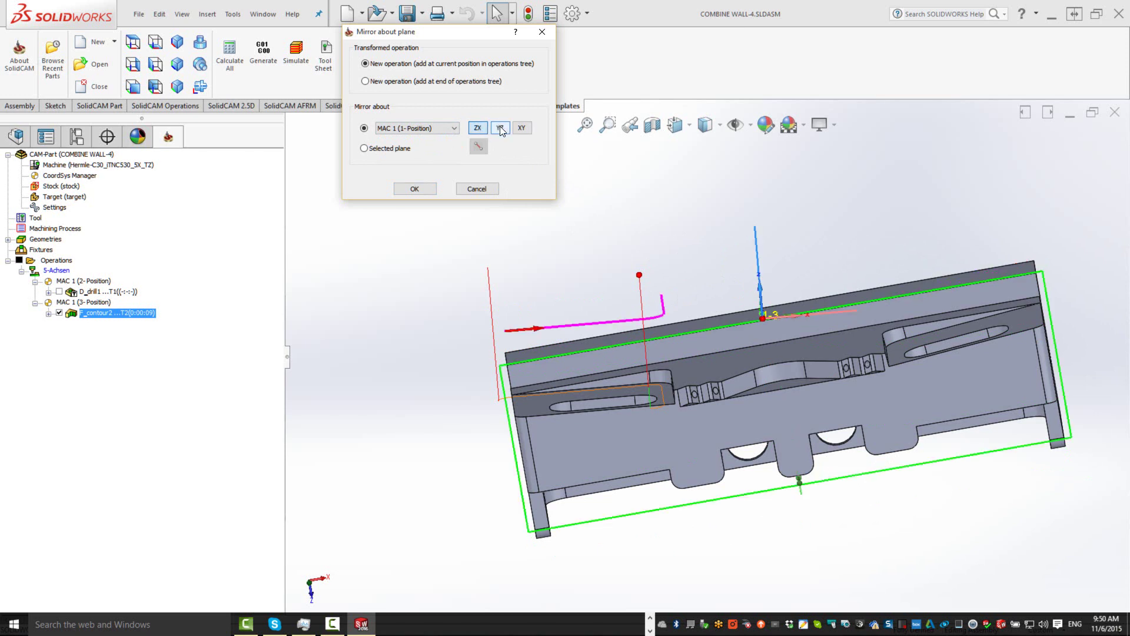
{"action": "left_click", "coordinate": [501, 129]}
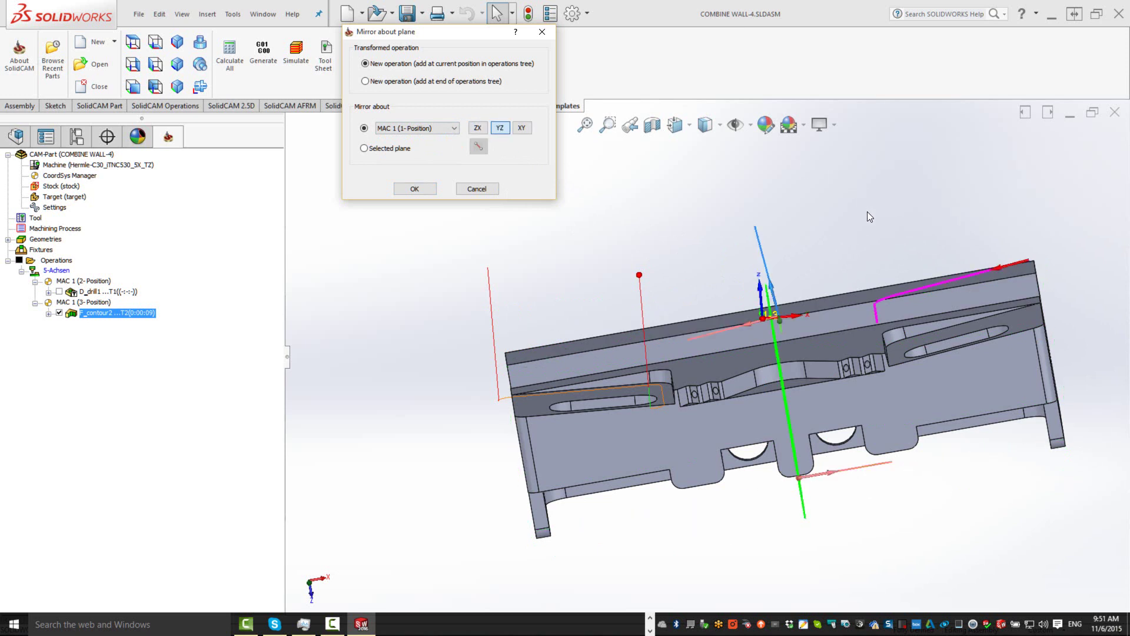
{"action": "left_click", "coordinate": [867, 216]}
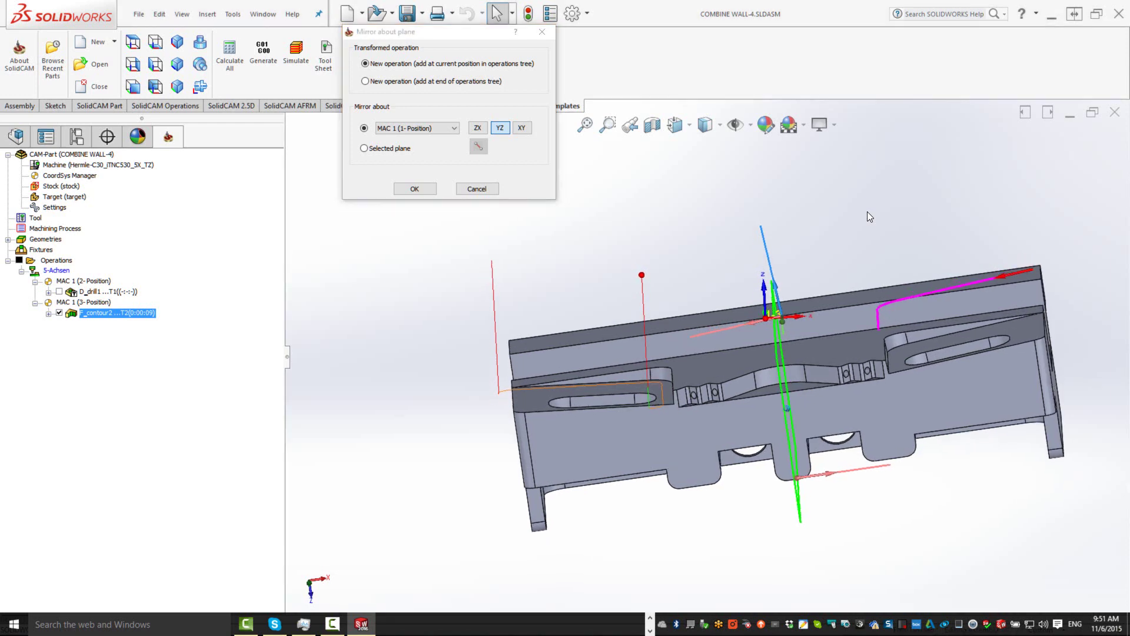
{"action": "key", "text": "Down"}
{"action": "key", "text": "Down"}
{"action": "key", "text": "Down"}
{"action": "key", "text": "Up"}
{"action": "key", "text": "Up"}
{"action": "key", "text": "Up"}
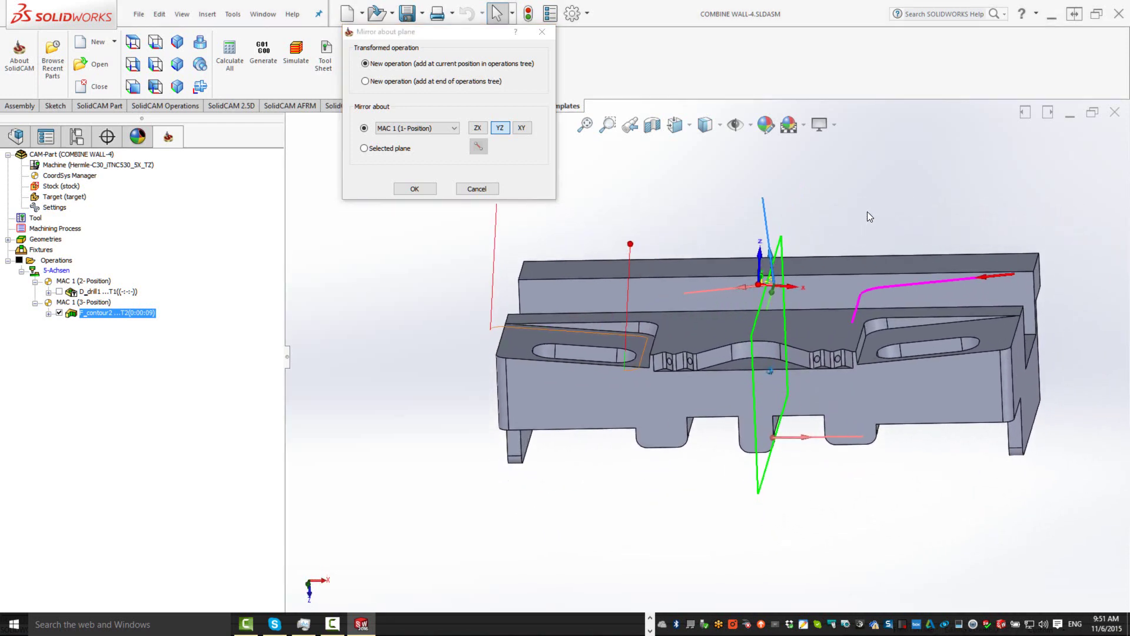
{"action": "left_click", "coordinate": [414, 189]}
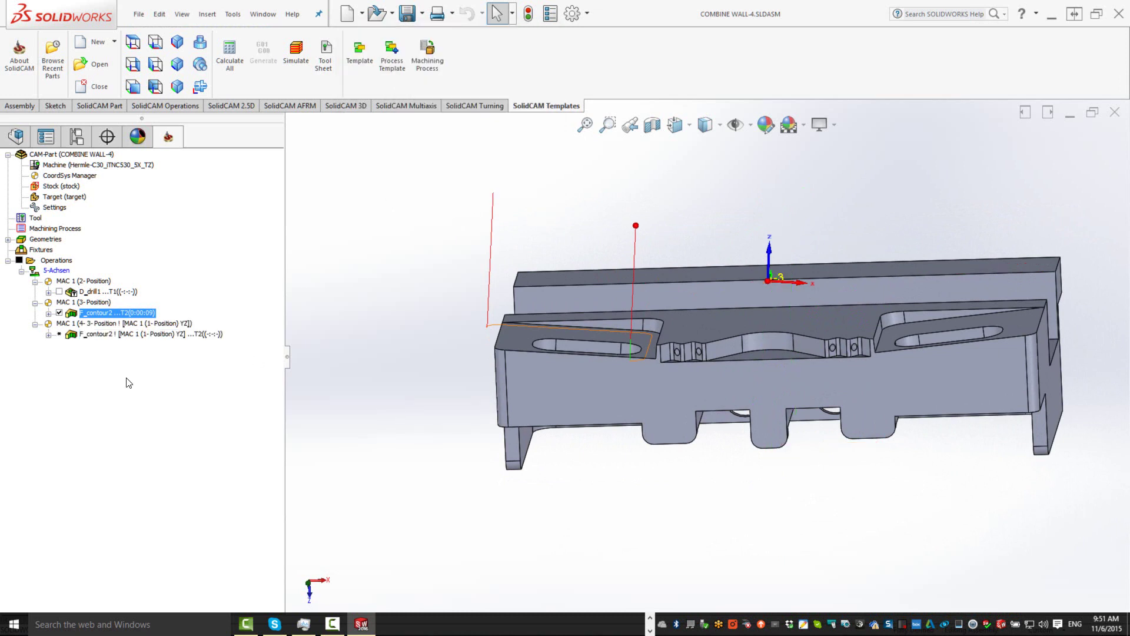
- Review the mirrored F_contour2 operation's technology parameters and simulate its toolpath move by move, then exit the operation
{"action": "double_click", "coordinate": [99, 334]}
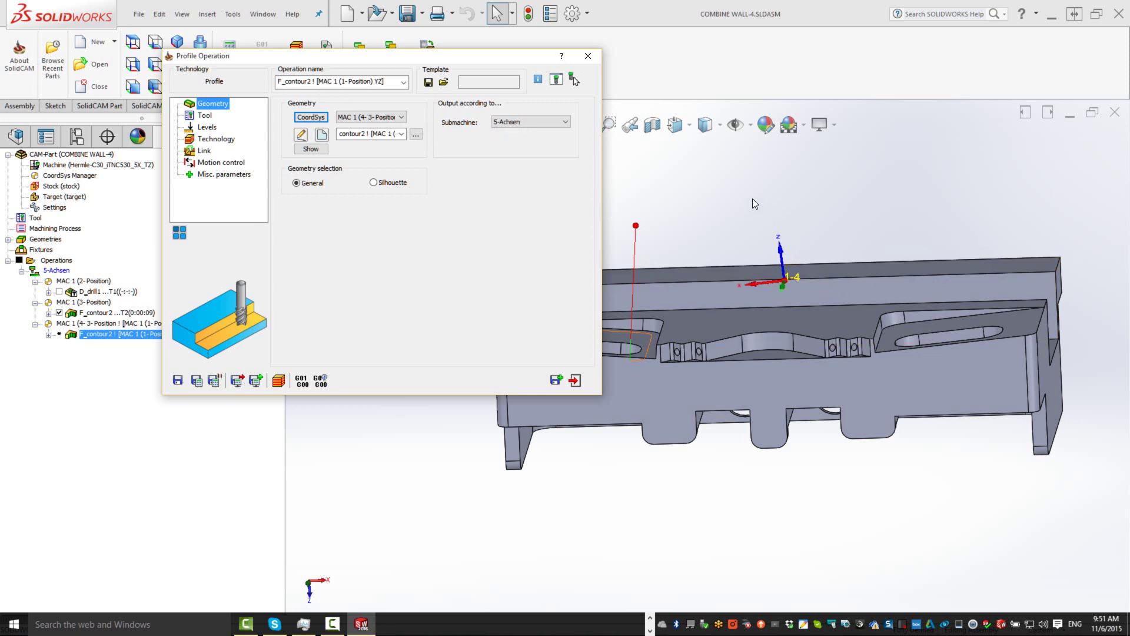
{"action": "left_click", "coordinate": [217, 140]}
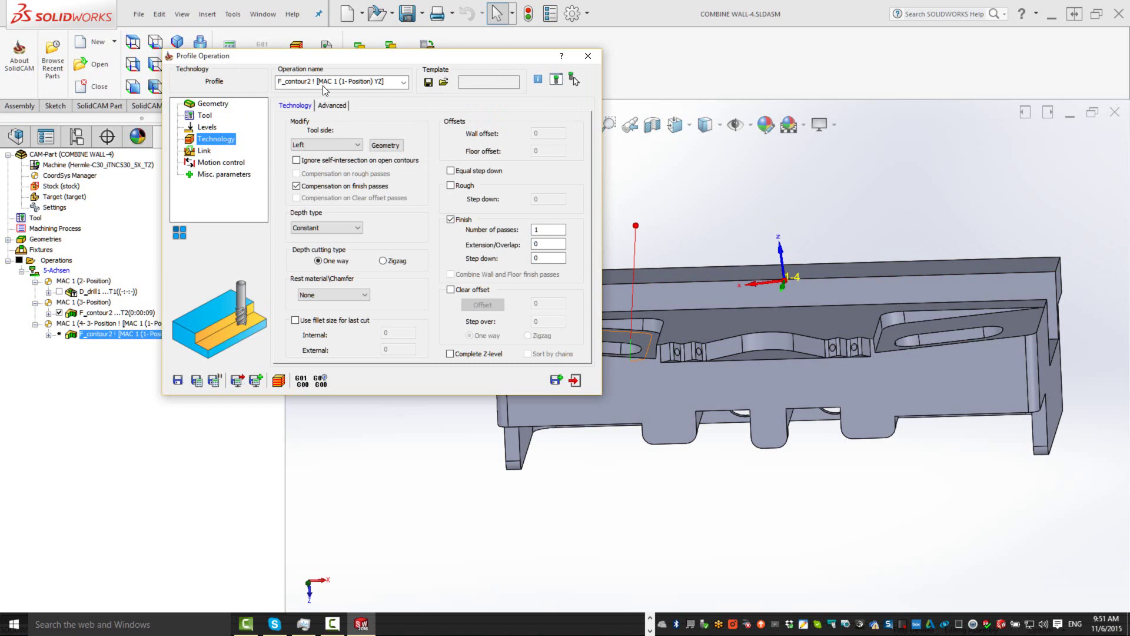
{"action": "left_click", "coordinate": [277, 381]}
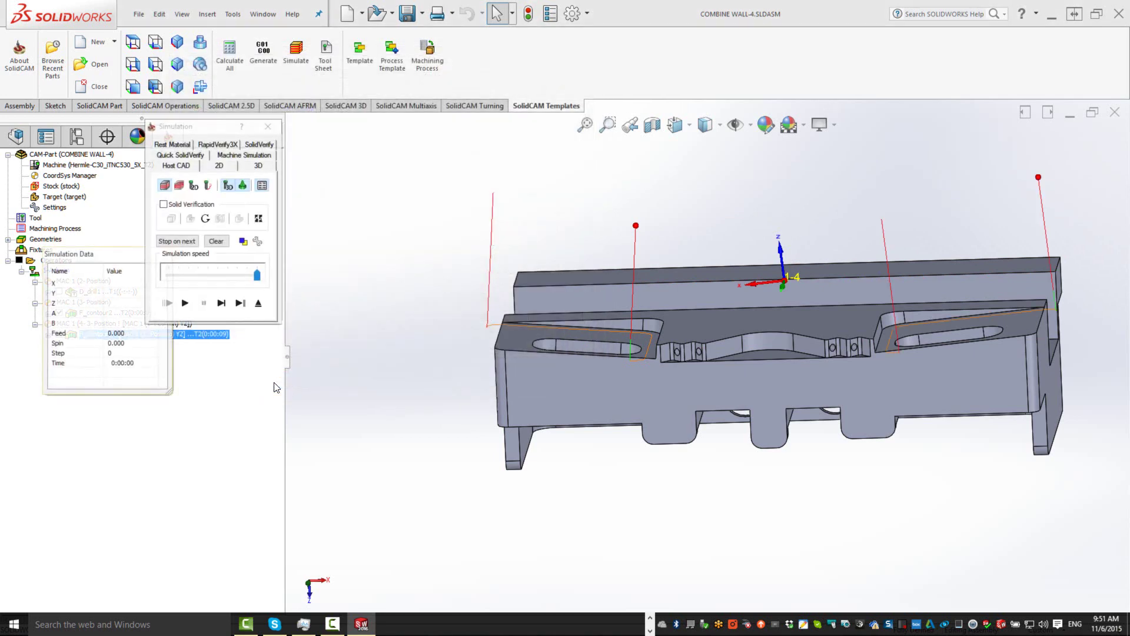
{"action": "left_click", "coordinate": [229, 305]}
{"action": "left_click", "coordinate": [228, 305]}
{"action": "left_click", "coordinate": [228, 305]}
{"action": "left_click", "coordinate": [229, 305]}
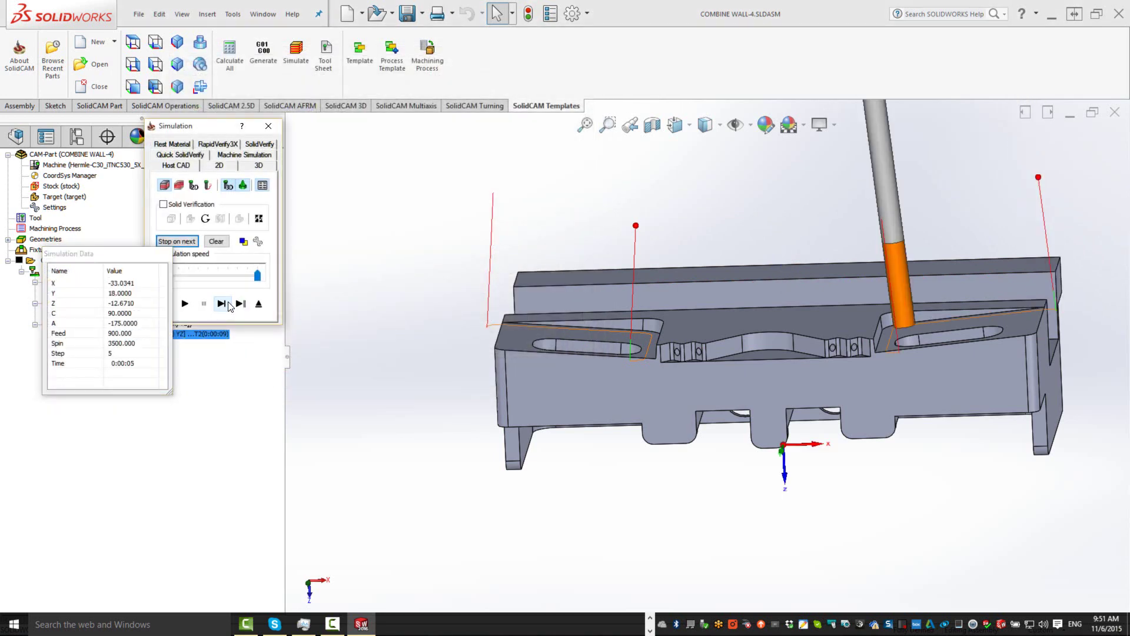
{"action": "left_click", "coordinate": [229, 305]}
{"action": "left_click", "coordinate": [228, 305]}
{"action": "left_click", "coordinate": [228, 305]}
{"action": "left_click", "coordinate": [258, 303]}
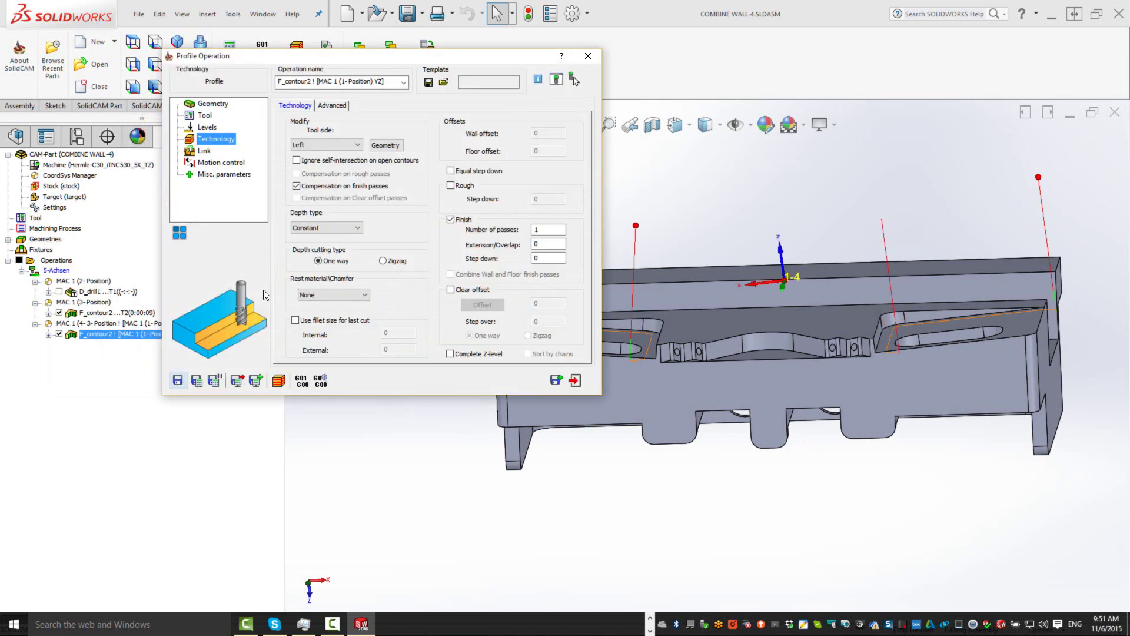
{"action": "left_click", "coordinate": [575, 380]}
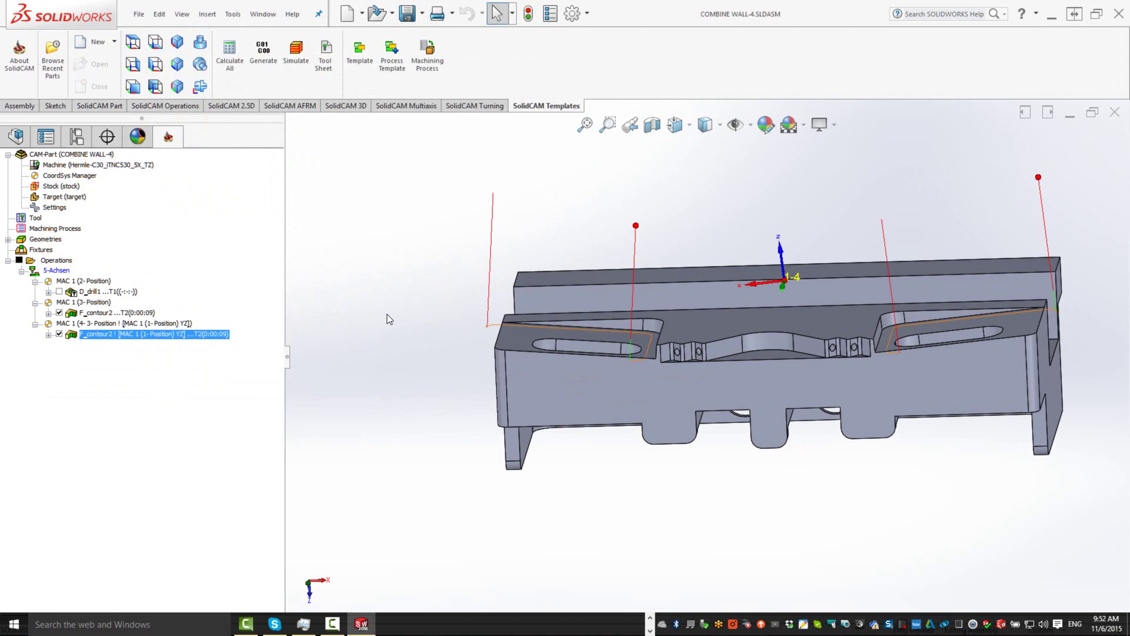
- Delete the mirrored F_contour2 operation from the operations tree
{"action": "right_click", "coordinate": [191, 346]}
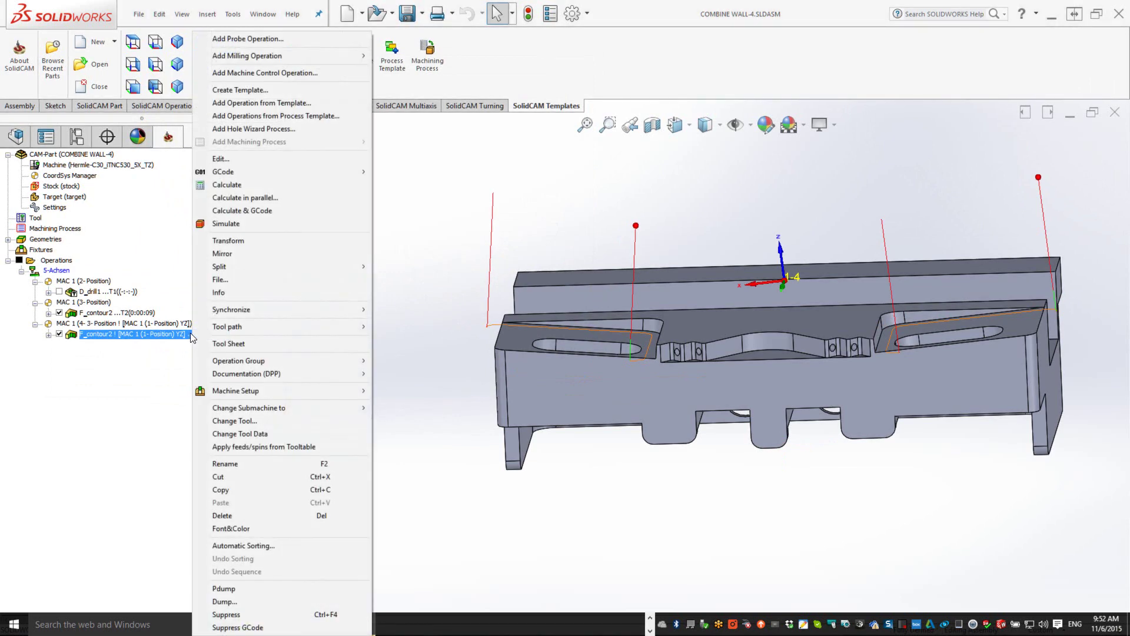
{"action": "left_click", "coordinate": [242, 513]}
{"action": "left_click", "coordinate": [374, 167]}
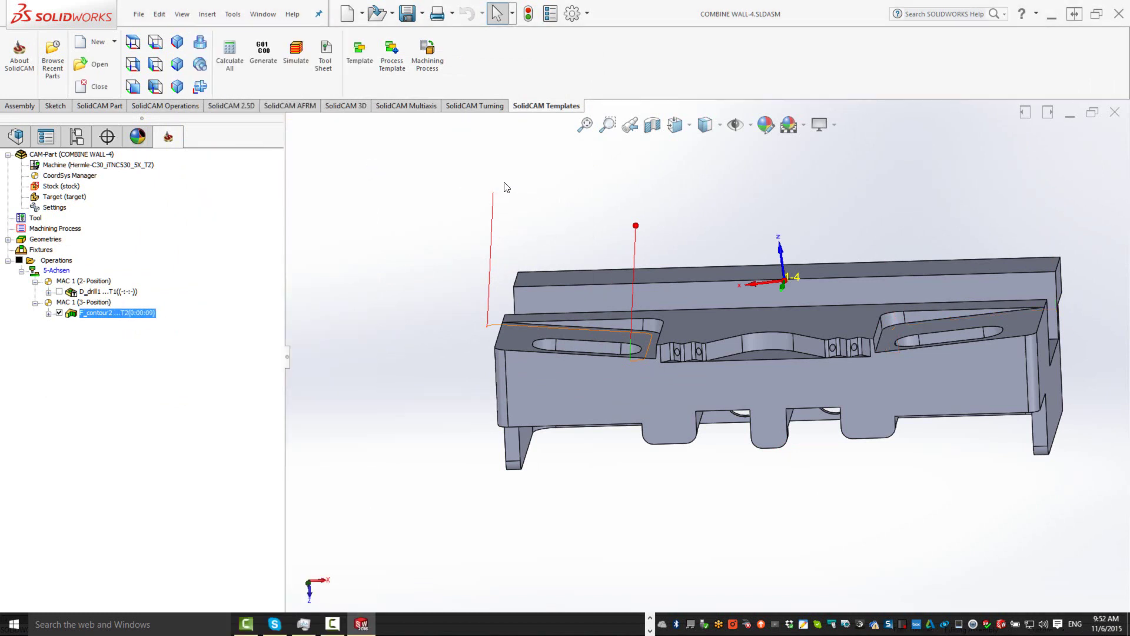
- Mirror the F_contour2 operation about the assembly's Right Plane, adding the new operation at the current position in the operations tree
{"action": "right_click", "coordinate": [113, 318]}
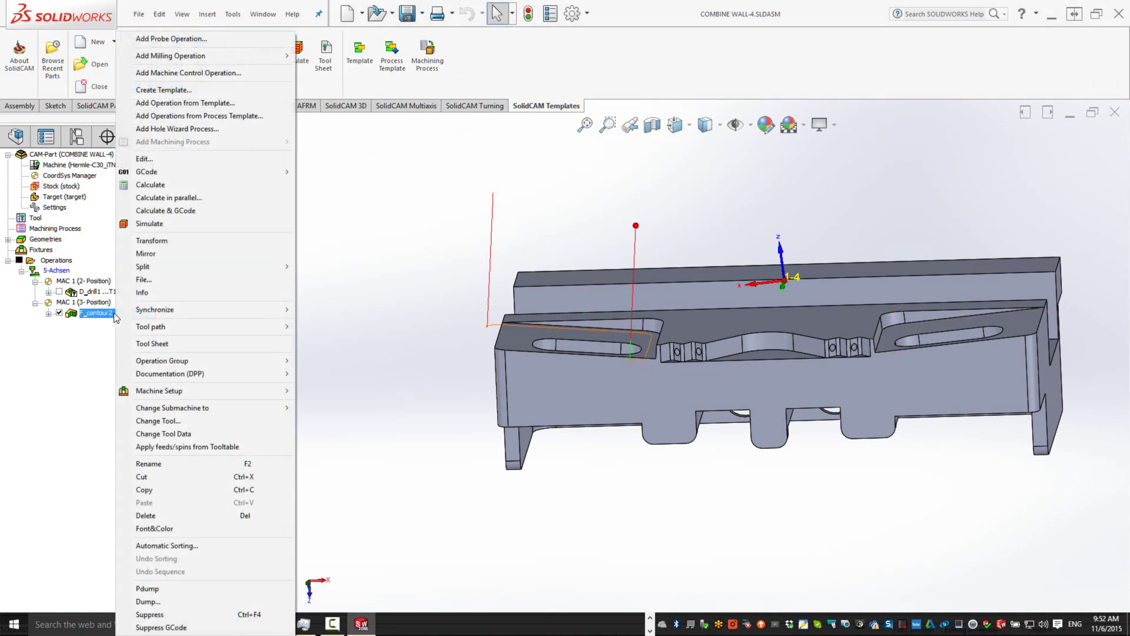
{"action": "left_click", "coordinate": [162, 252]}
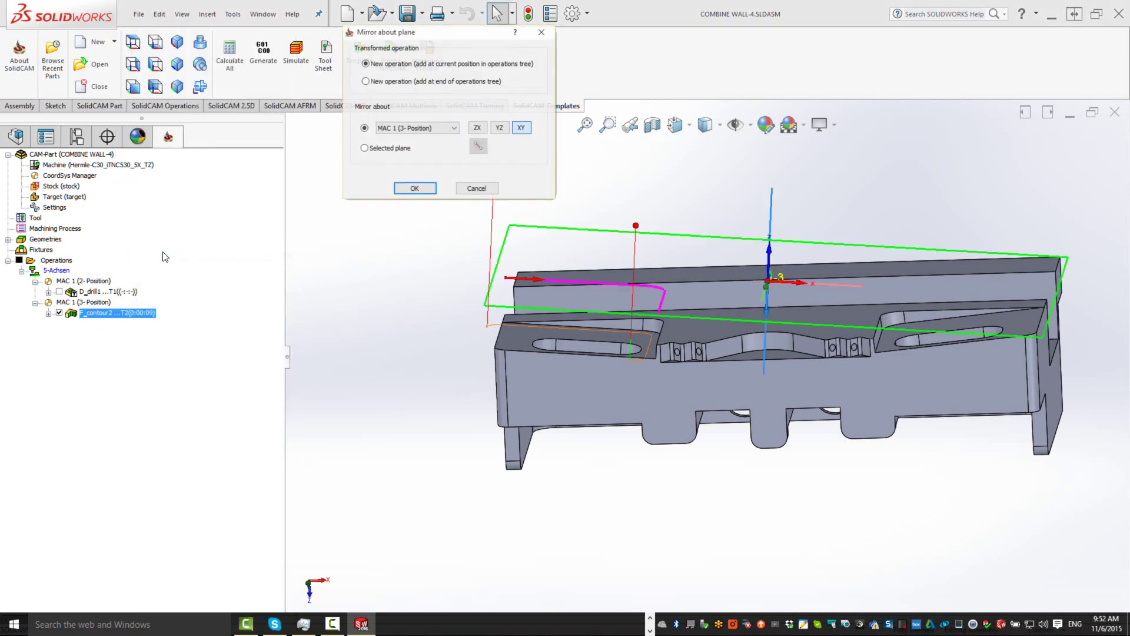
{"action": "left_click", "coordinate": [365, 149]}
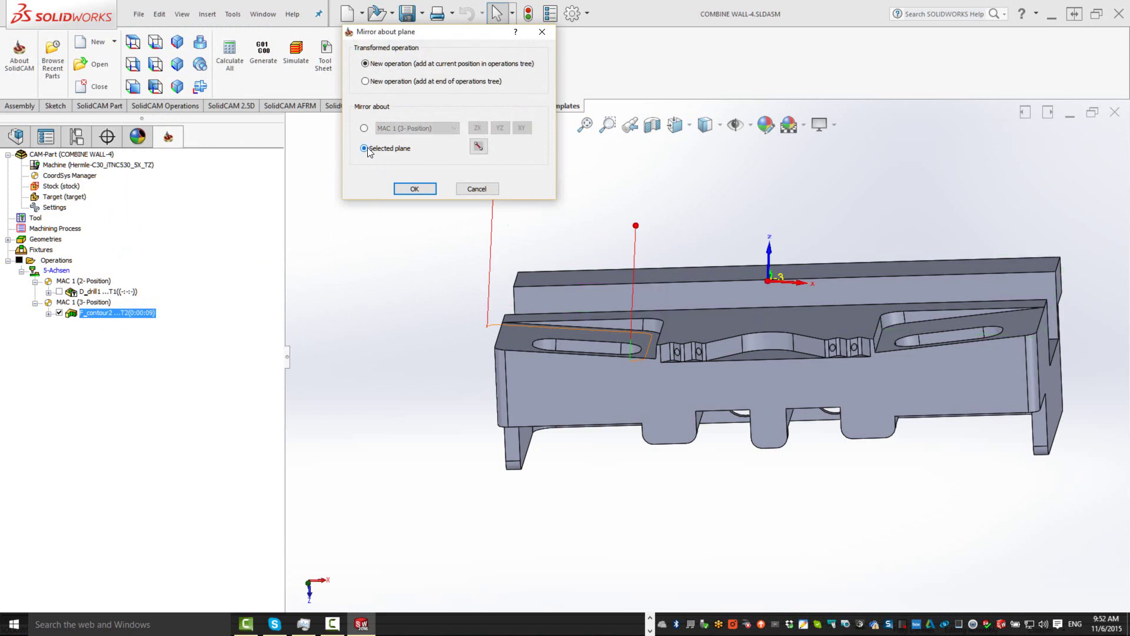
{"action": "left_click", "coordinate": [478, 147]}
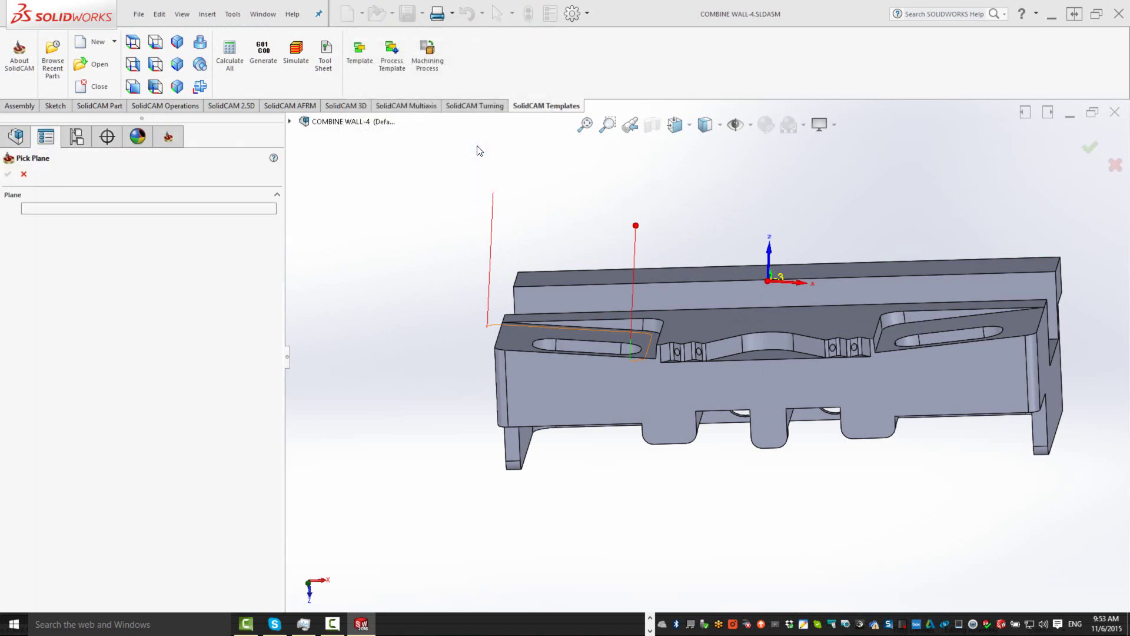
{"action": "left_click", "coordinate": [292, 125]}
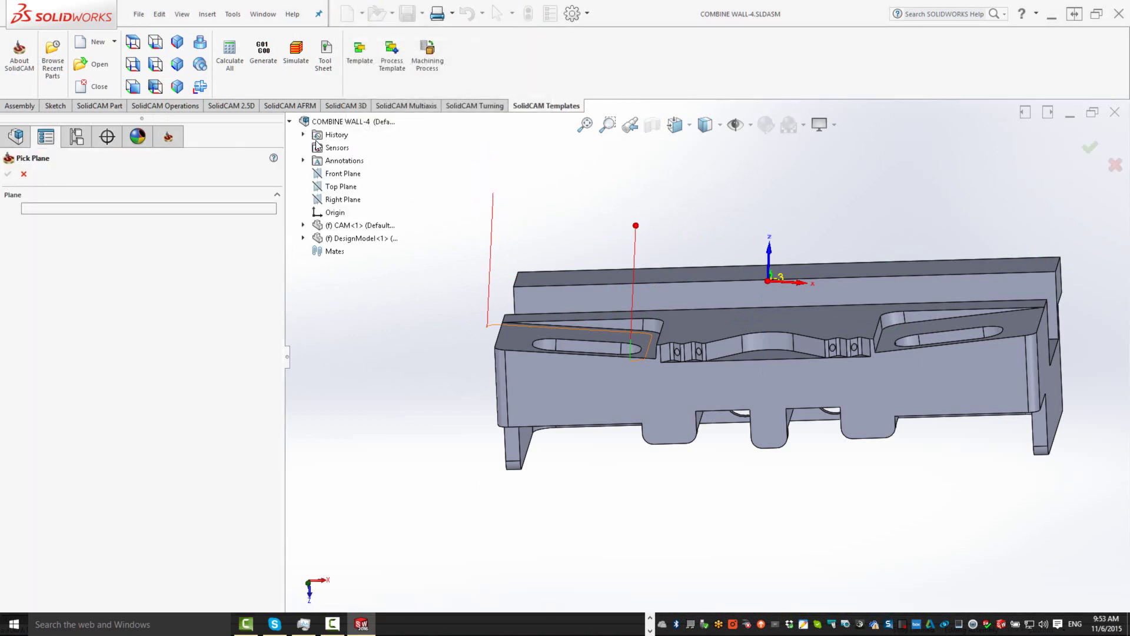
{"action": "left_click", "coordinate": [334, 203]}
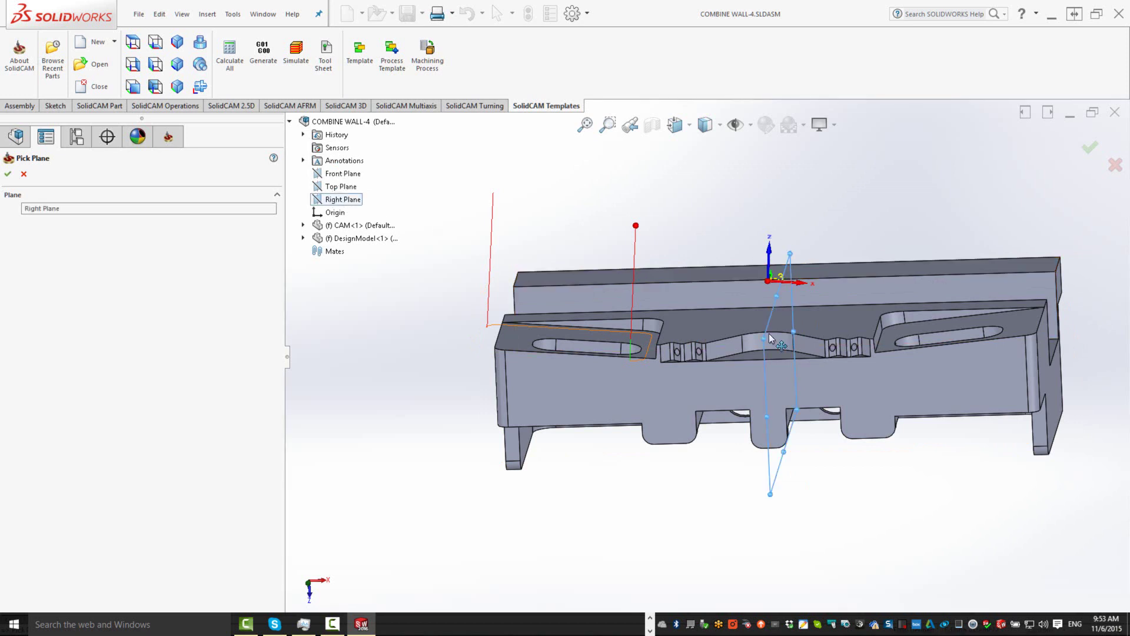
{"action": "middle_click_drag", "start_coordinate": [737, 489], "coordinate": [710, 472]}
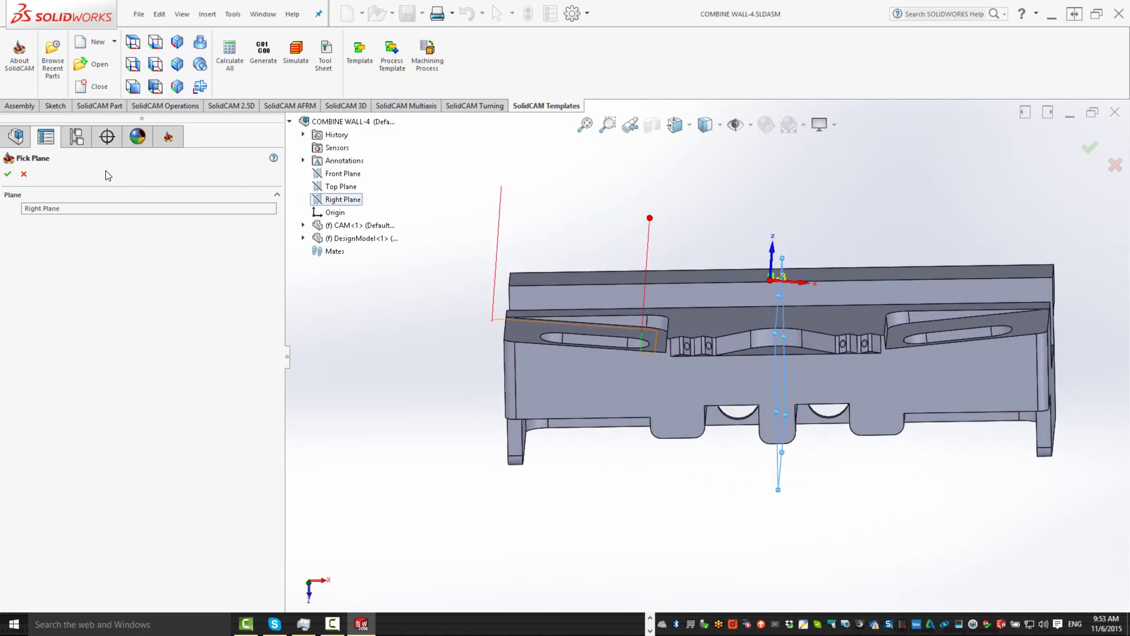
{"action": "left_click", "coordinate": [7, 174]}
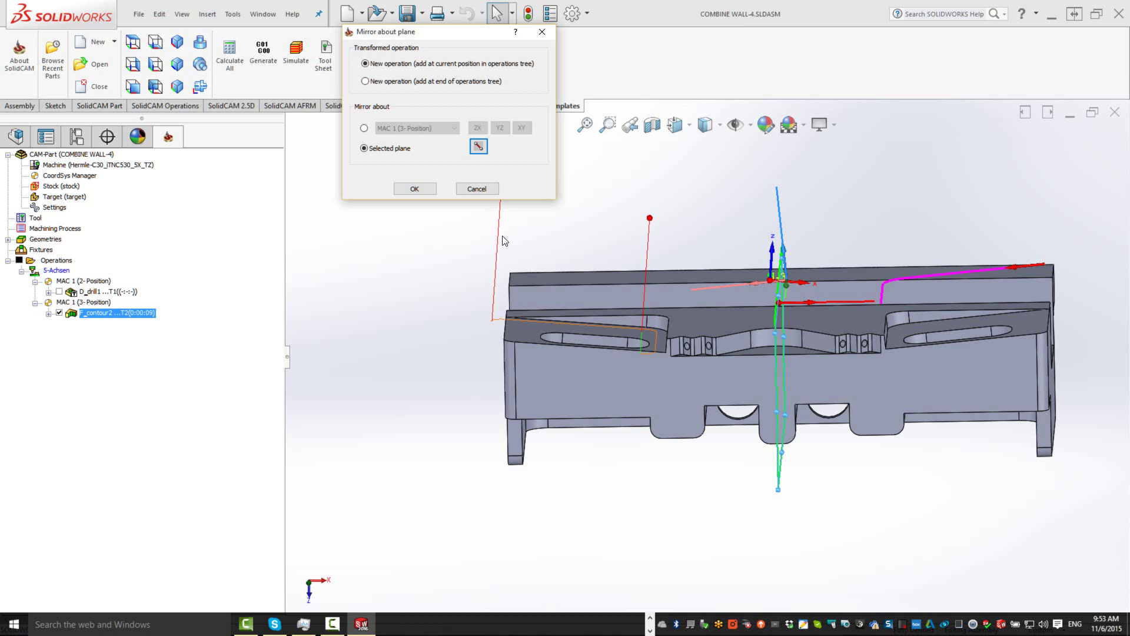
{"action": "left_click", "coordinate": [413, 189]}
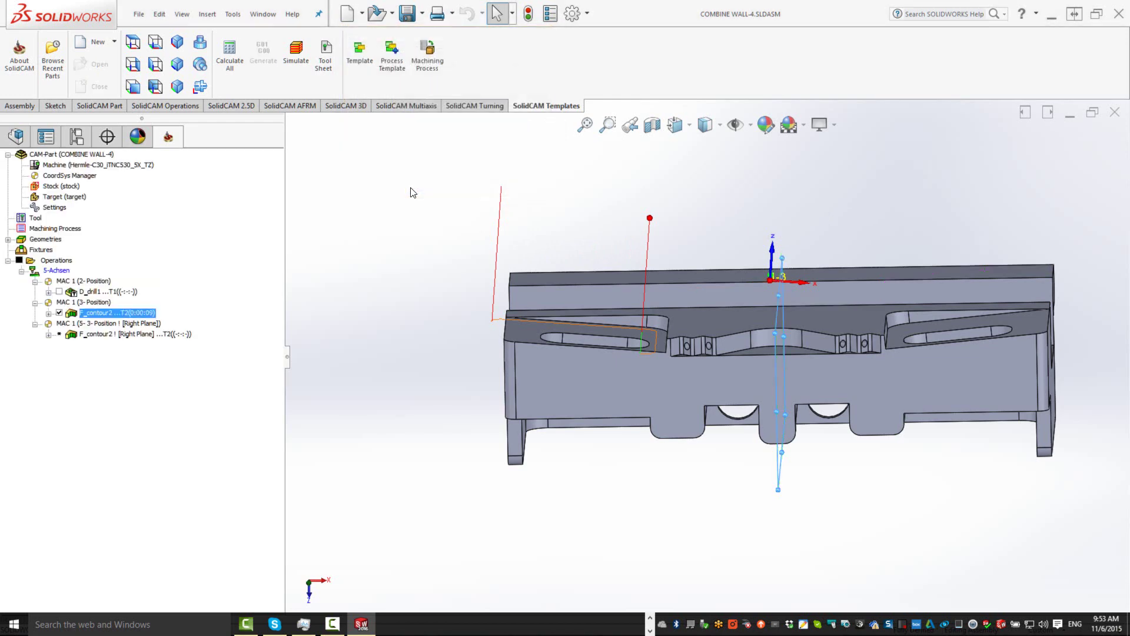
- Open the Right Plane mirrored F_contour2 operation, calculate it, and simulate its toolpath move by move
{"action": "left_click", "coordinate": [127, 336]}
{"action": "double_click", "coordinate": [127, 335]}
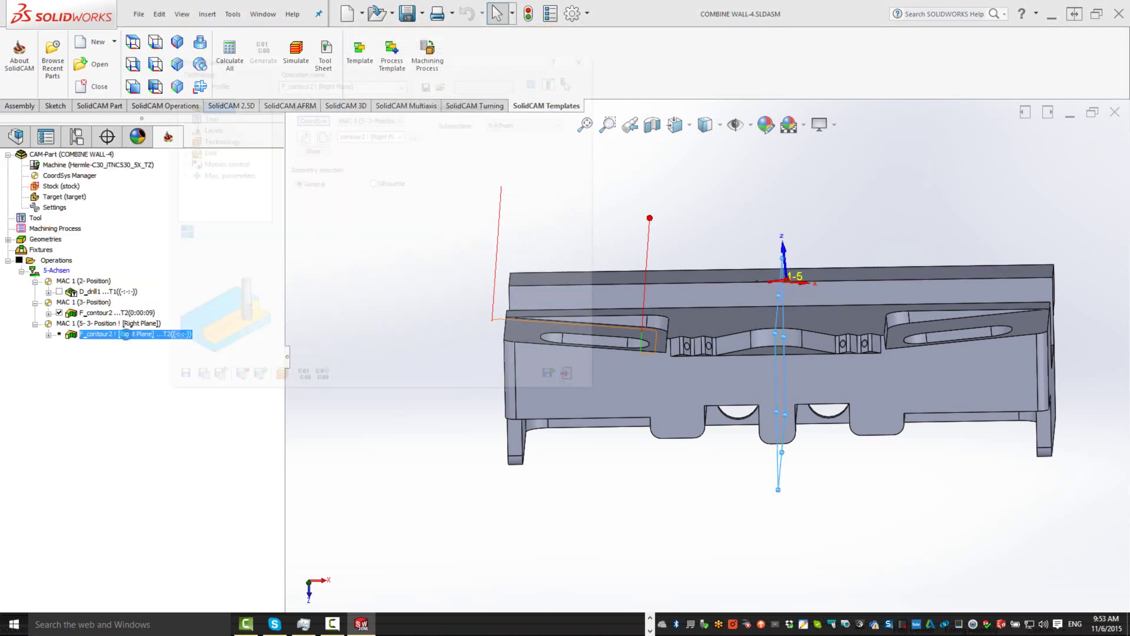
{"action": "left_click", "coordinate": [278, 381]}
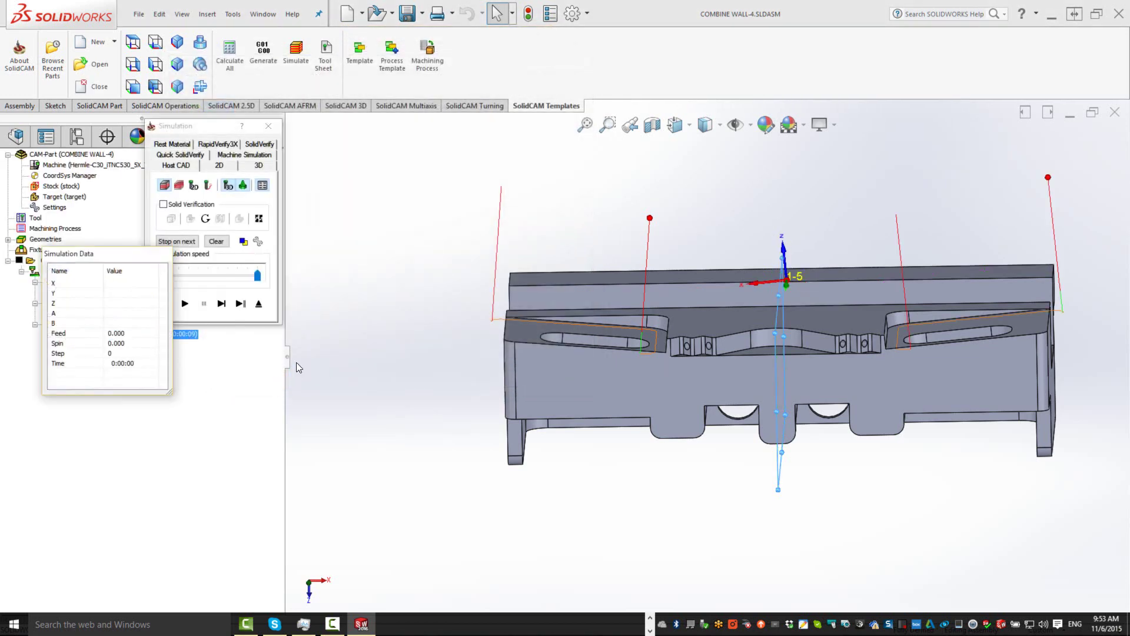
{"action": "left_click", "coordinate": [222, 304]}
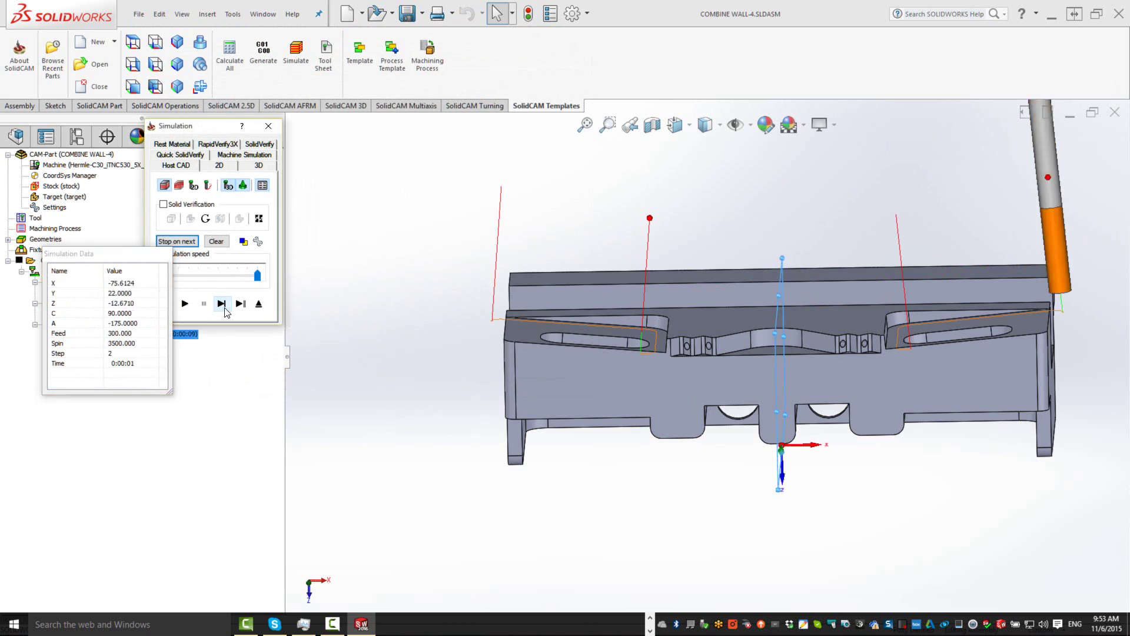
{"action": "left_click", "coordinate": [225, 308]}
{"action": "left_click", "coordinate": [225, 308]}
{"action": "left_click", "coordinate": [224, 308]}
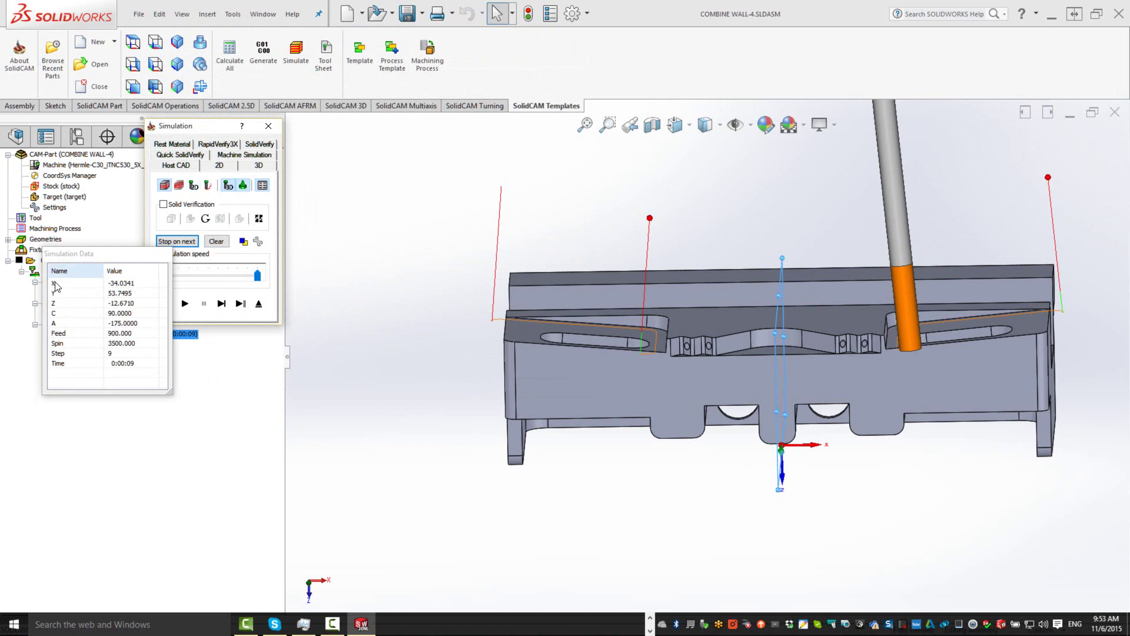
- Move the simulation data window clear of the operations tree and simulate the original and mirrored F_contour2 operations move by move
{"action": "left_click_drag", "start_coordinate": [134, 254], "coordinate": [147, 385]}
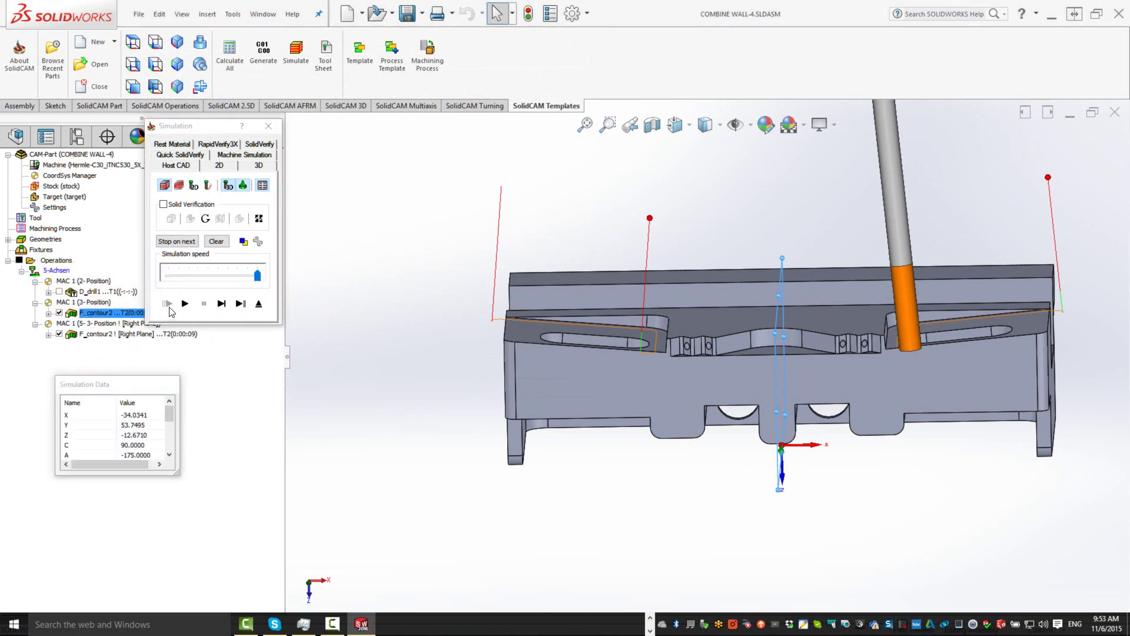
{"action": "left_click", "coordinate": [226, 303]}
{"action": "left_click", "coordinate": [224, 308]}
{"action": "left_click", "coordinate": [225, 308]}
{"action": "left_click", "coordinate": [225, 309]}
{"action": "left_click", "coordinate": [224, 309]}
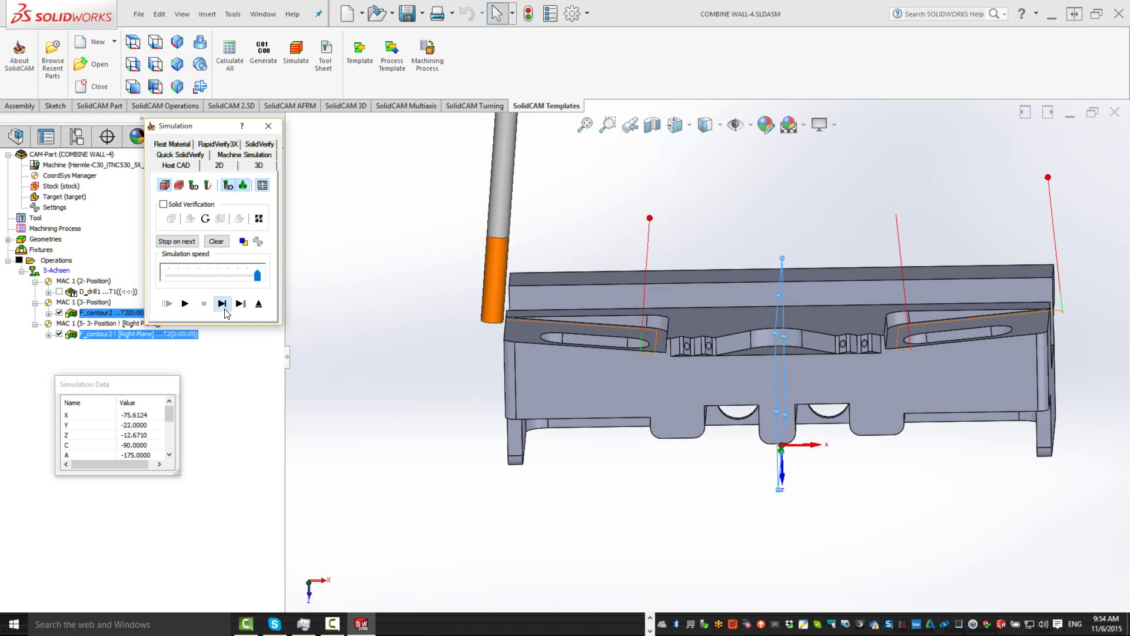
{"action": "left_click", "coordinate": [225, 310]}
{"action": "left_click", "coordinate": [224, 309]}
{"action": "left_click", "coordinate": [225, 310]}
{"action": "left_click", "coordinate": [225, 309]}
{"action": "left_click", "coordinate": [222, 304]}
{"action": "left_click", "coordinate": [221, 303]}
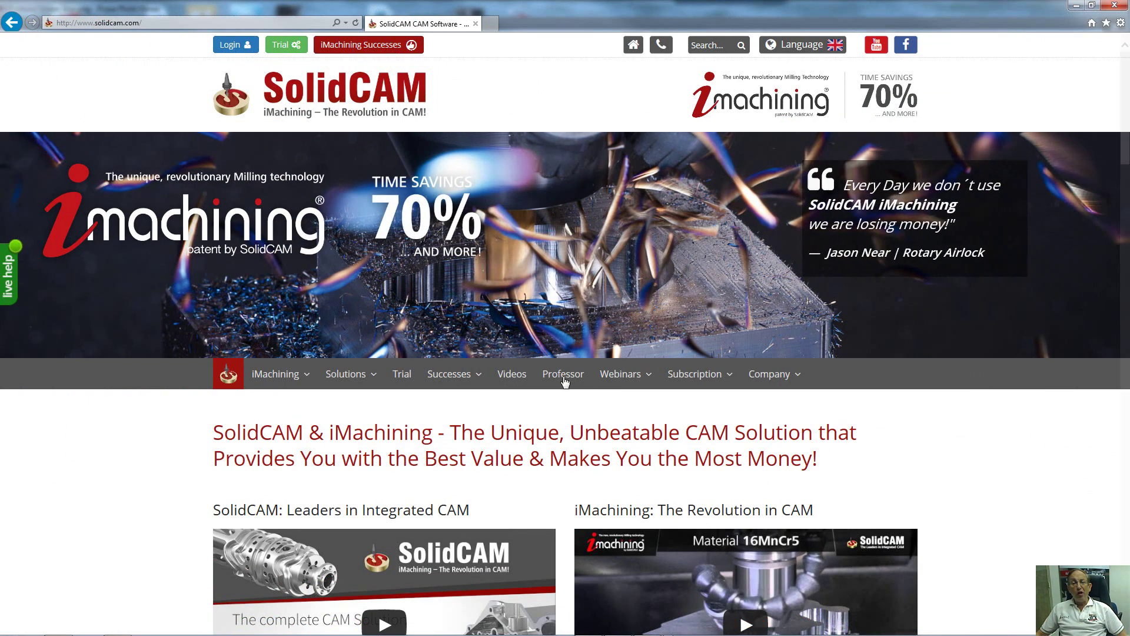
- Switch to the SolidCAM website in the web browser and open the Professor videos page
{"action": "left_click", "coordinate": [563, 380]}
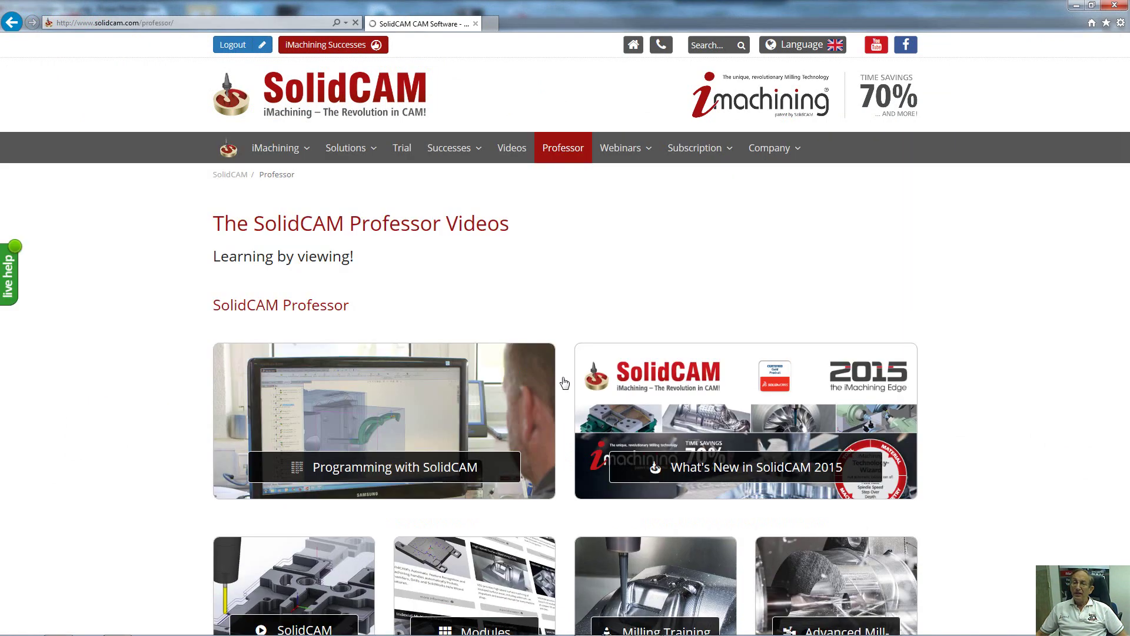